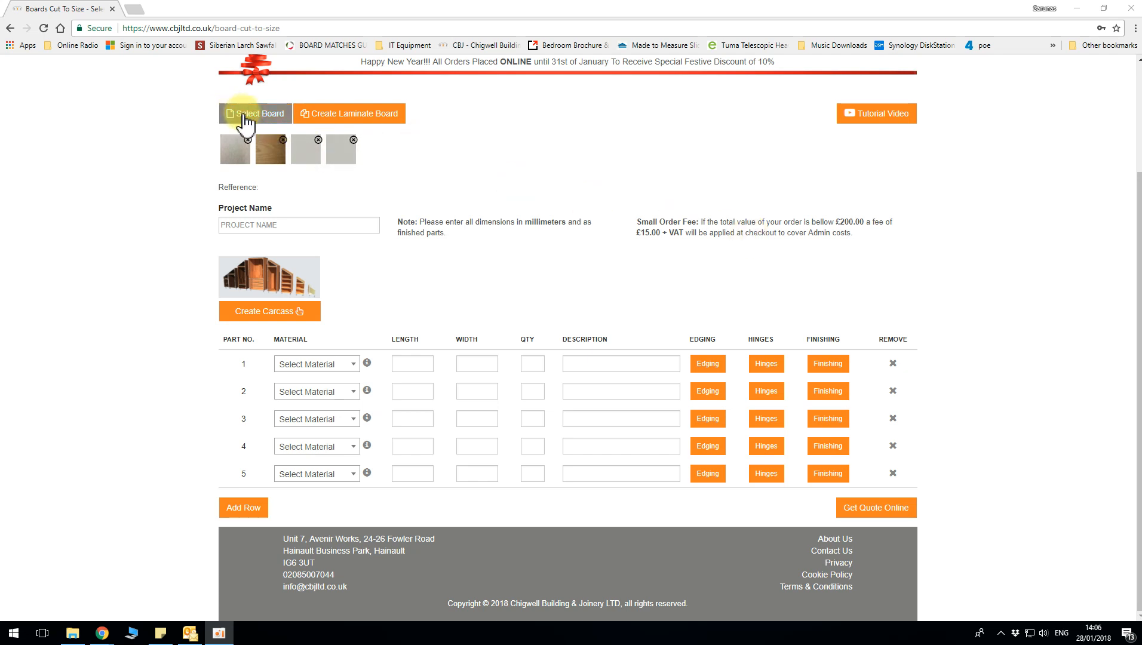
# Open the board selection and show the Birch Ply range
pyautogui.click(245, 118)
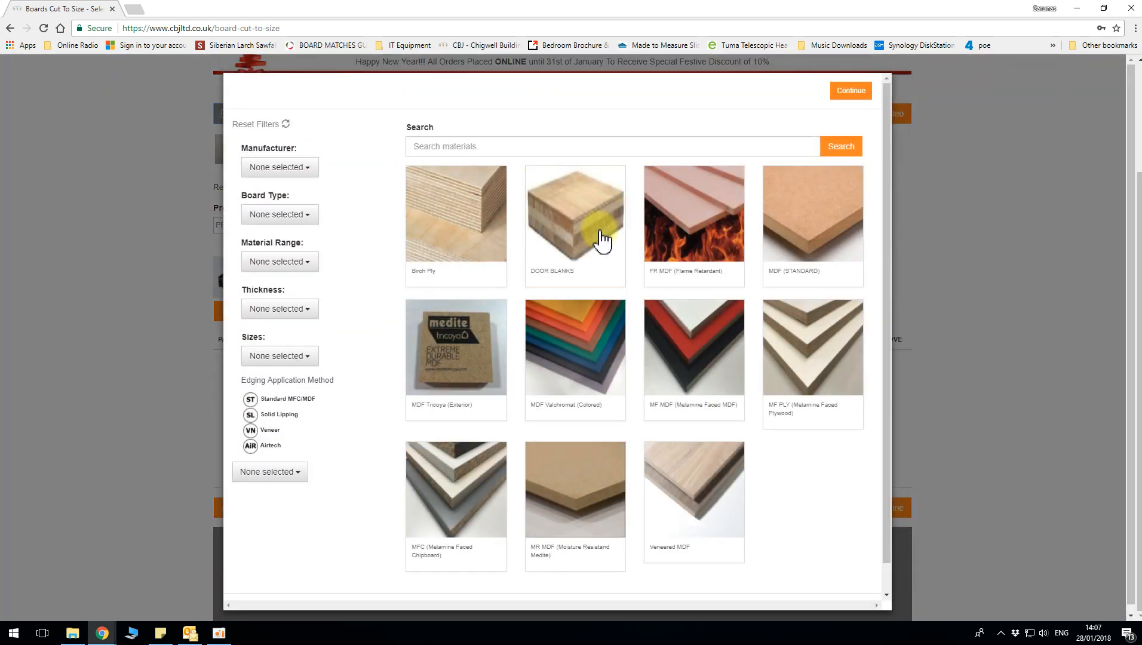
pyautogui.click(461, 219)
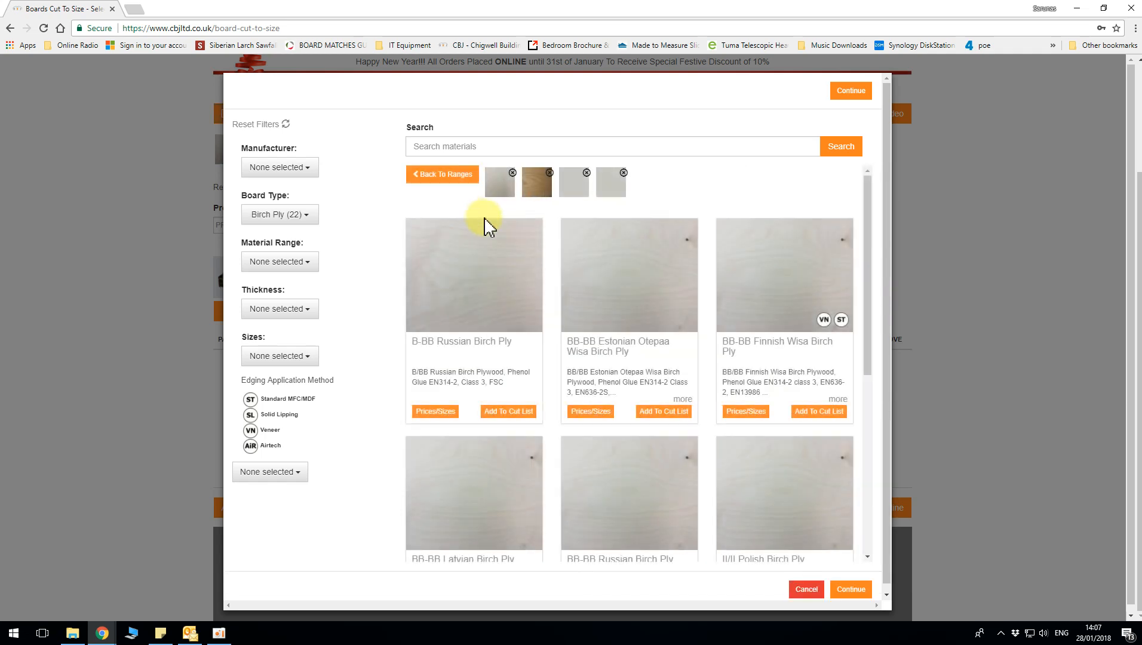
pyautogui.scroll(-3, 593, 311)
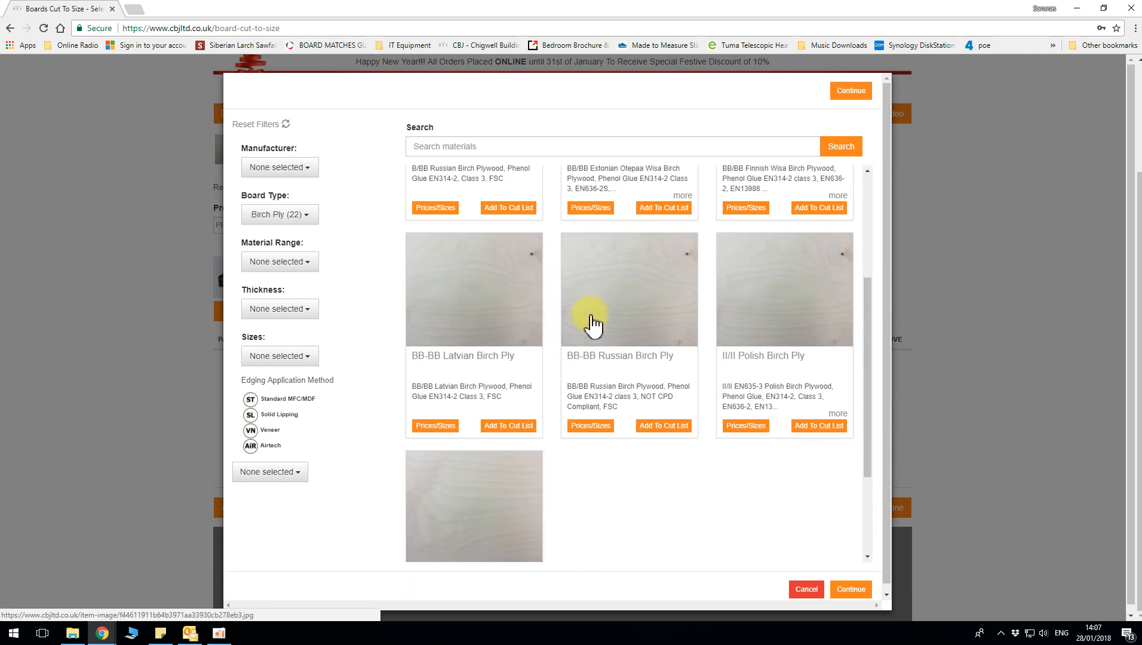
# View the sizes and prices of the BB-BB Russian, B-BB Russian and BB-BB Finnish Wisa Birch Ply boards
pyautogui.click(589, 427)
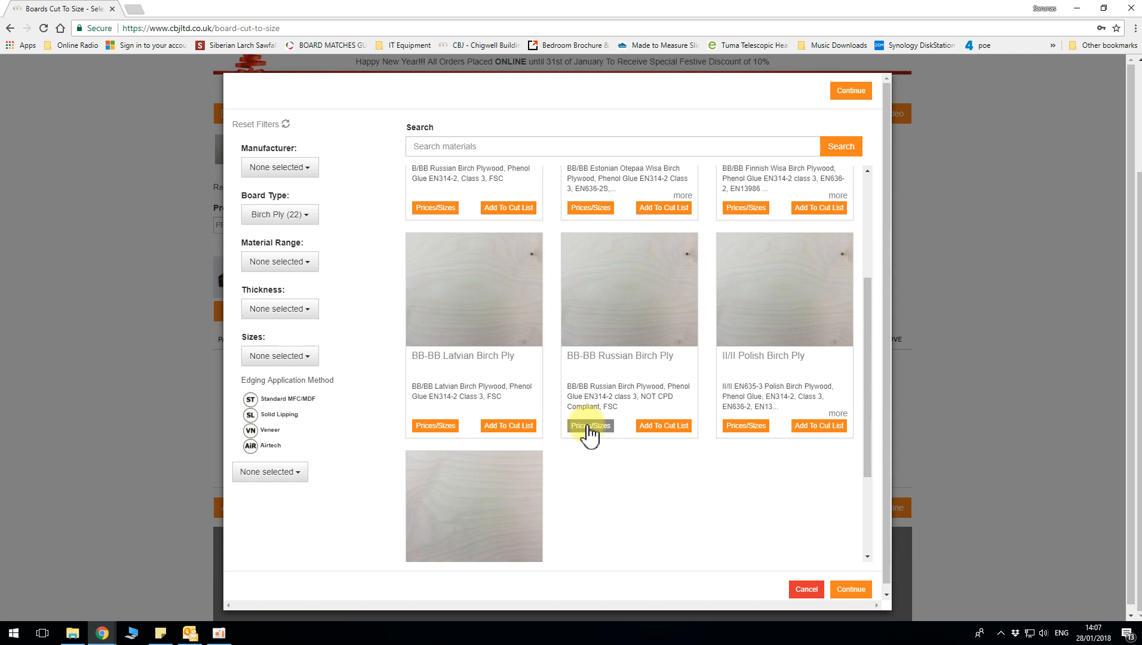
pyautogui.click(589, 426)
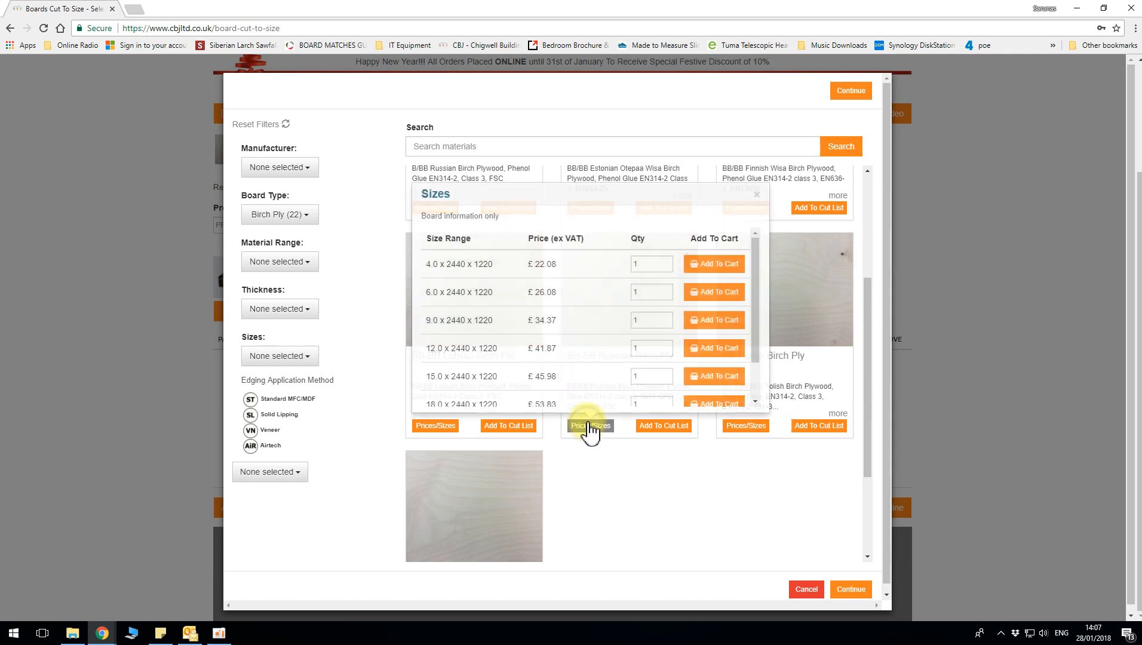
pyautogui.scroll(-1, 502, 324)
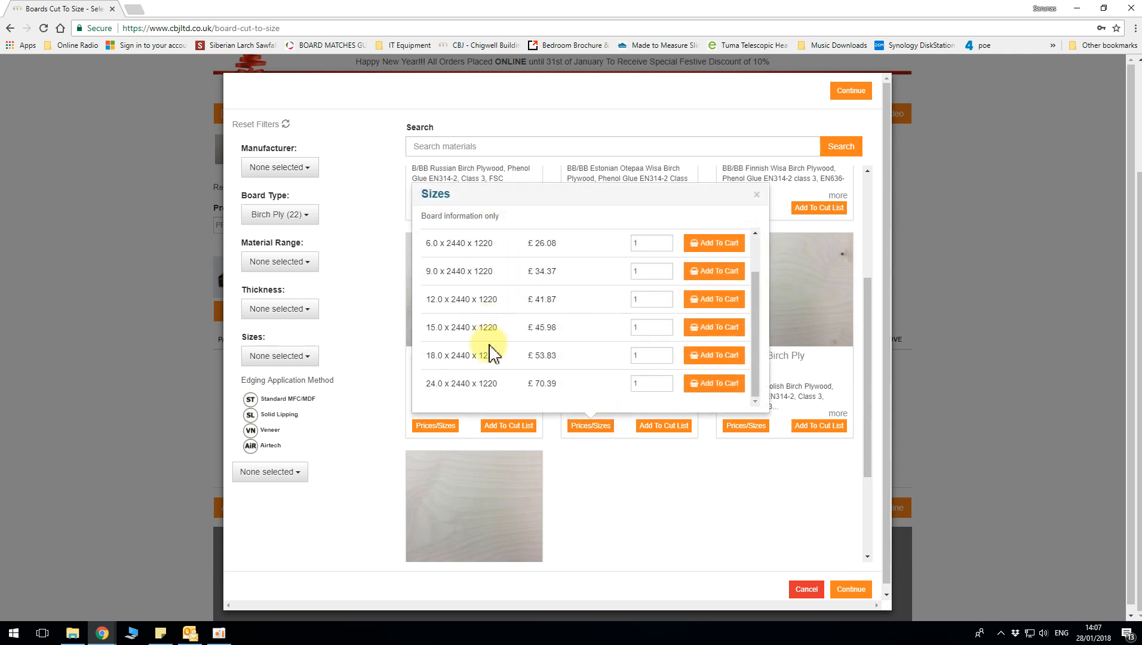
pyautogui.click(610, 472)
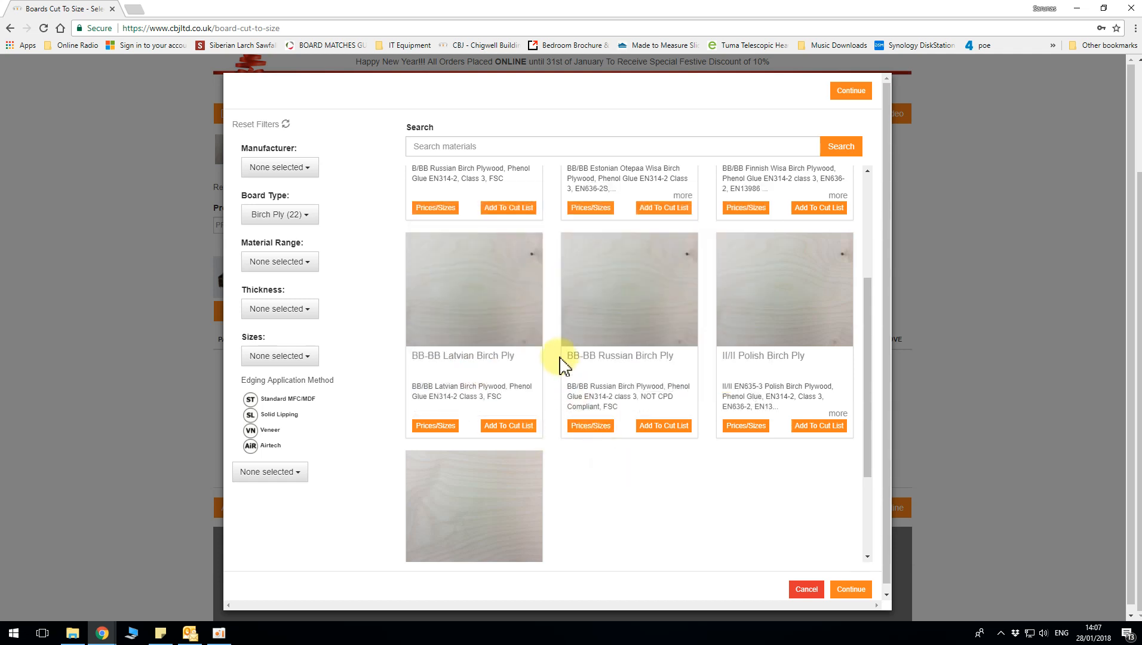
pyautogui.scroll(2, 558, 362)
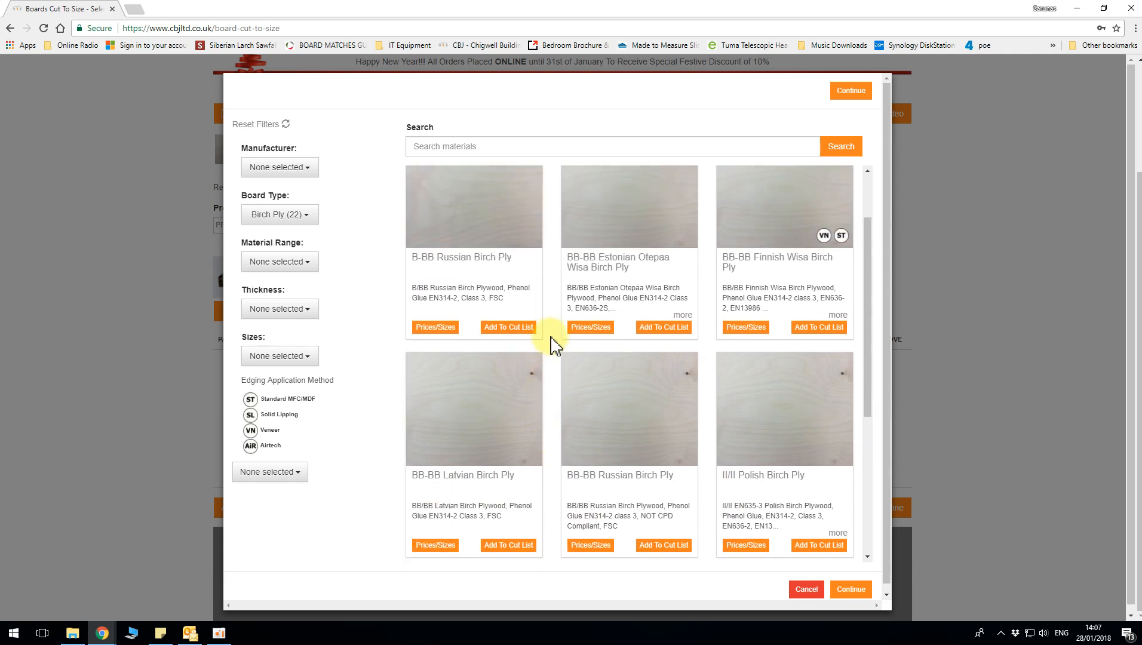
pyautogui.click(434, 327)
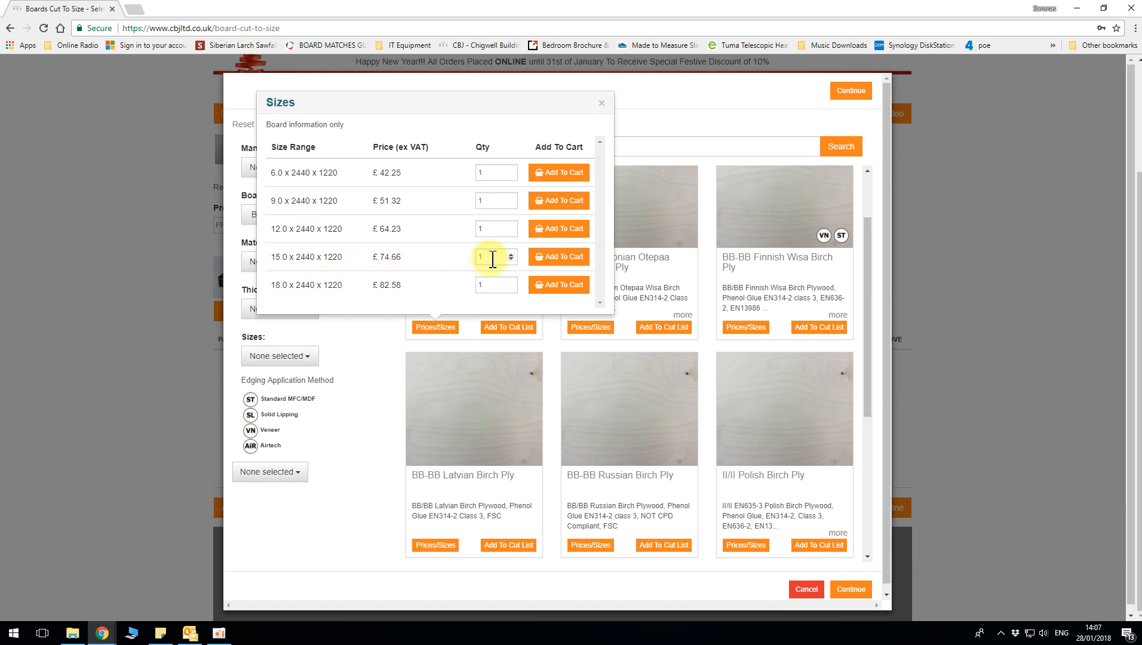
pyautogui.click(748, 328)
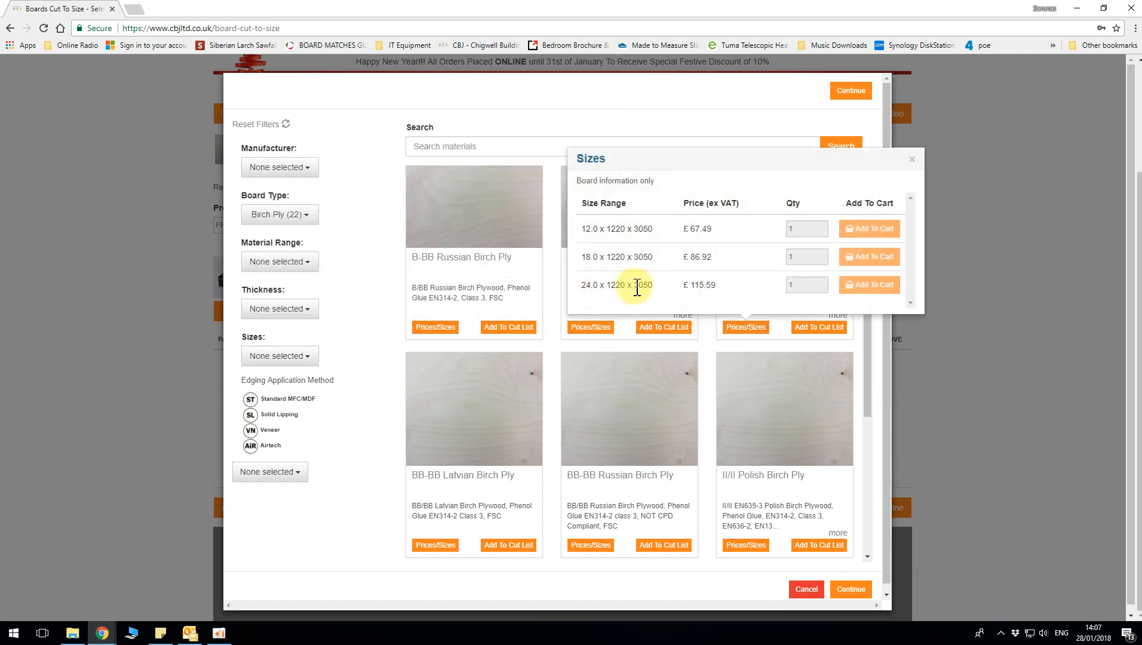
pyautogui.click(912, 159)
# Compare sizes and prices of the II/II Polish, S+/BB Russian, BB-BB Latvian and BB-BB Russian Birch Ply boards
pyautogui.scroll(-4, 685, 274)
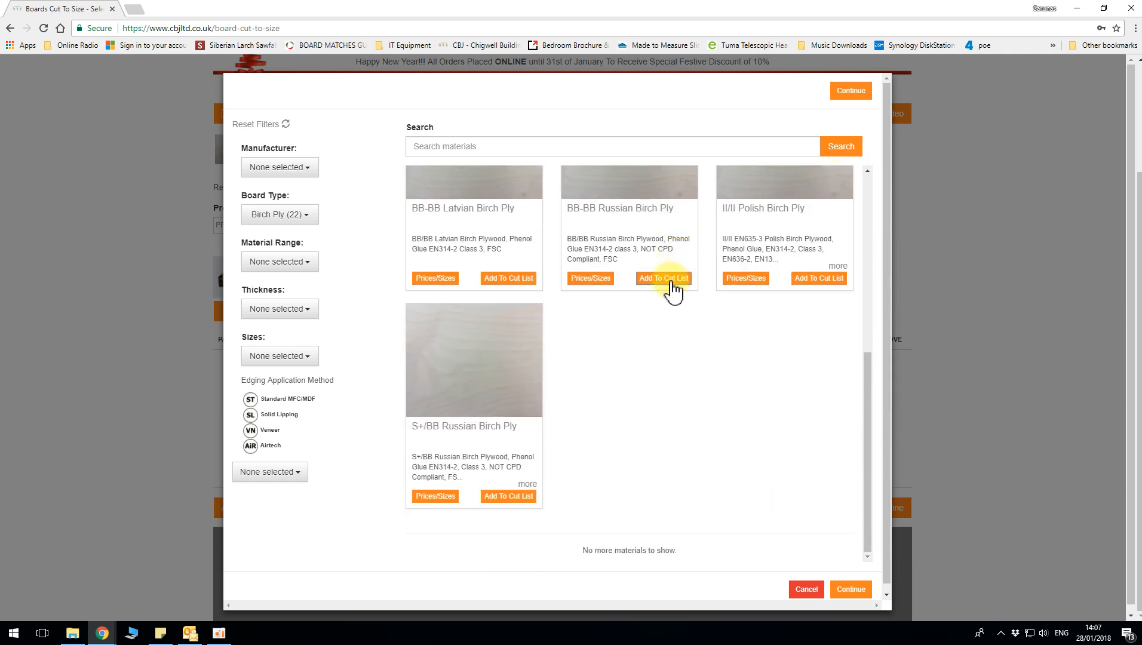
pyautogui.click(746, 278)
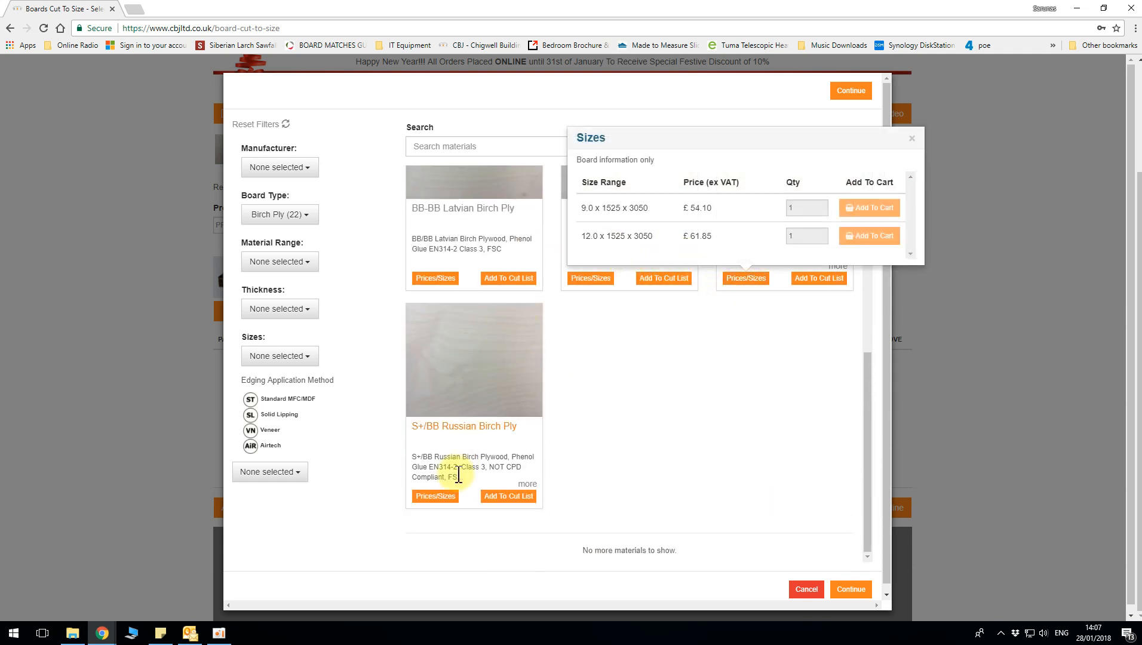
pyautogui.click(435, 496)
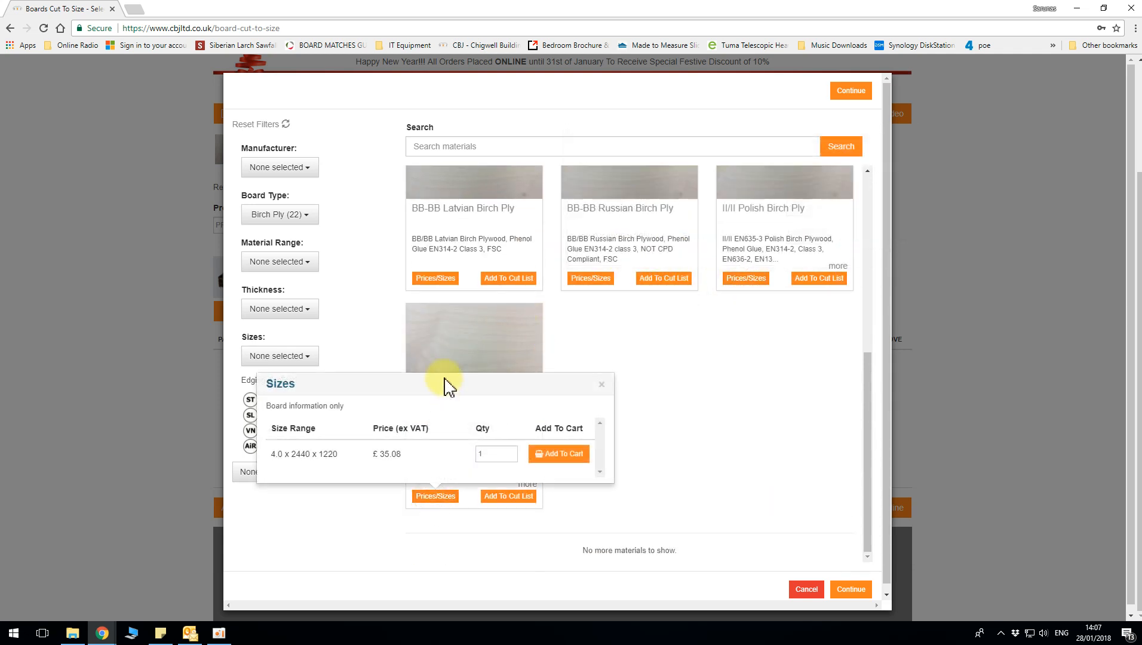
pyautogui.click(438, 279)
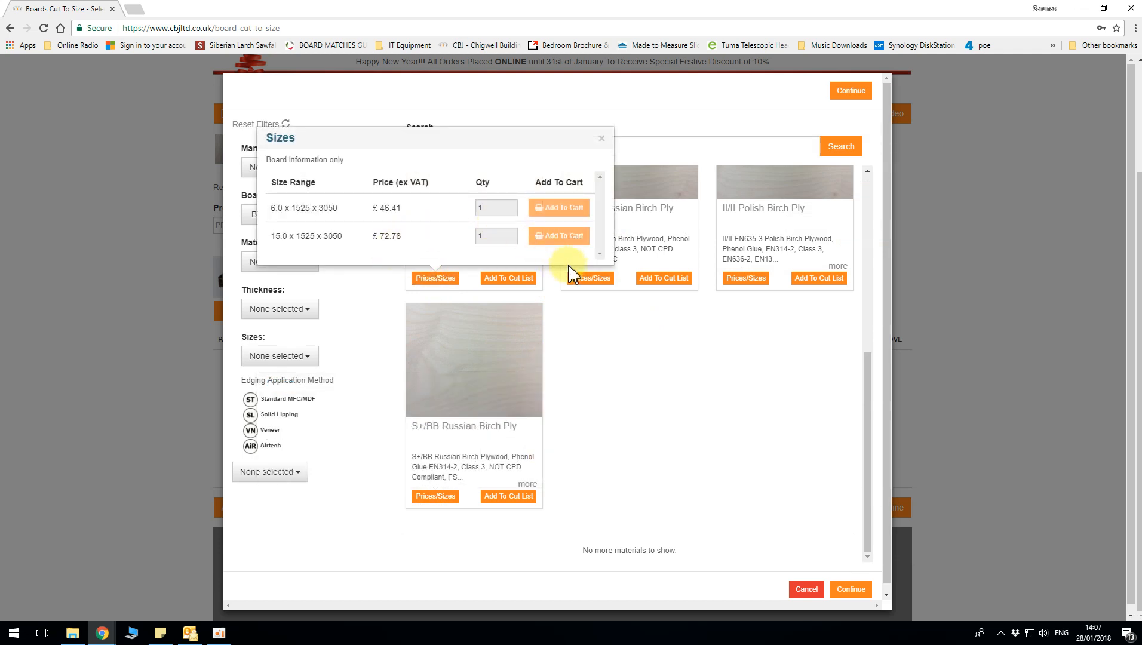
pyautogui.click(591, 279)
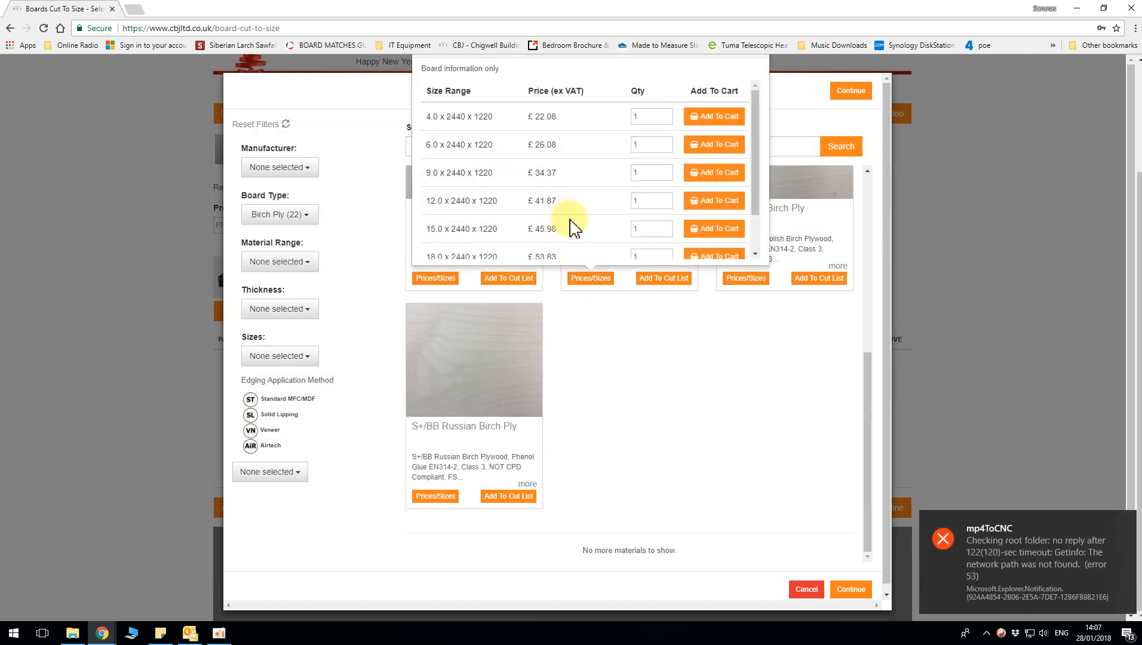
pyautogui.scroll(-2, 570, 218)
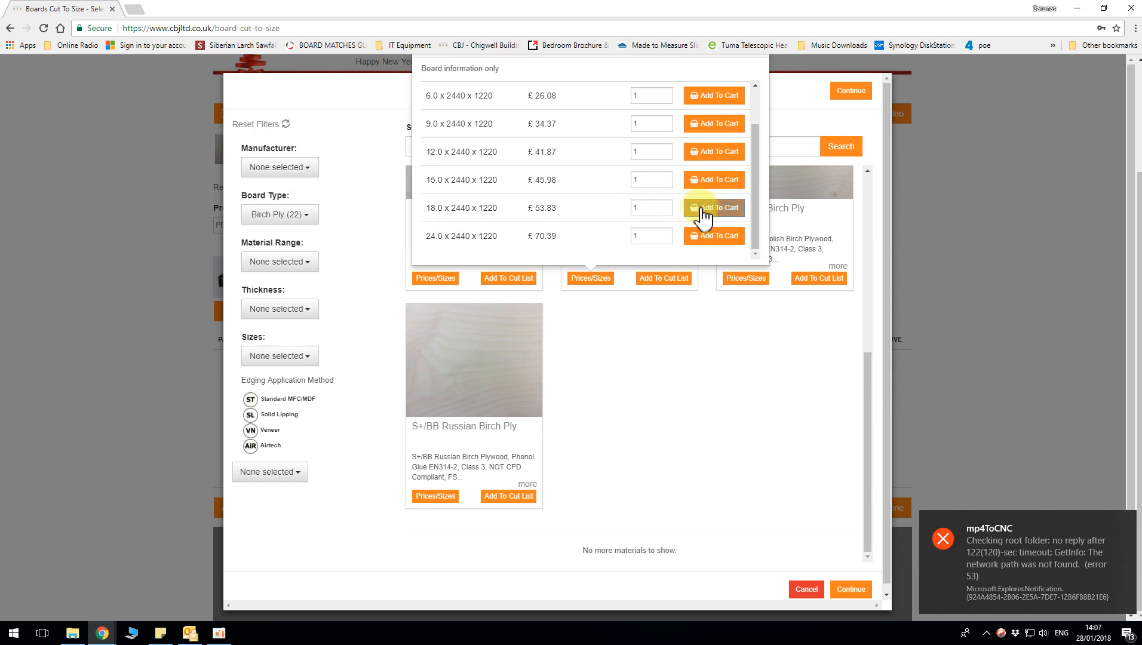
pyautogui.click(653, 318)
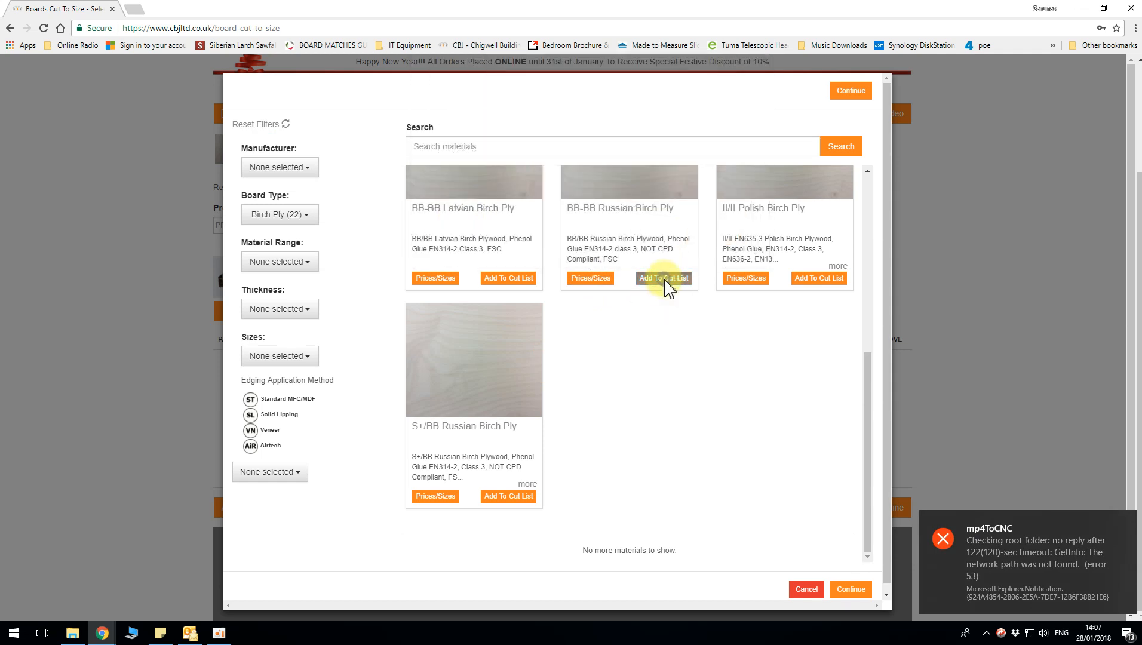
# Add the 18.0mm BB-BB Russian Birch Ply to the cut list and return to the project form
pyautogui.click(664, 278)
pyautogui.scroll(-1, 625, 227)
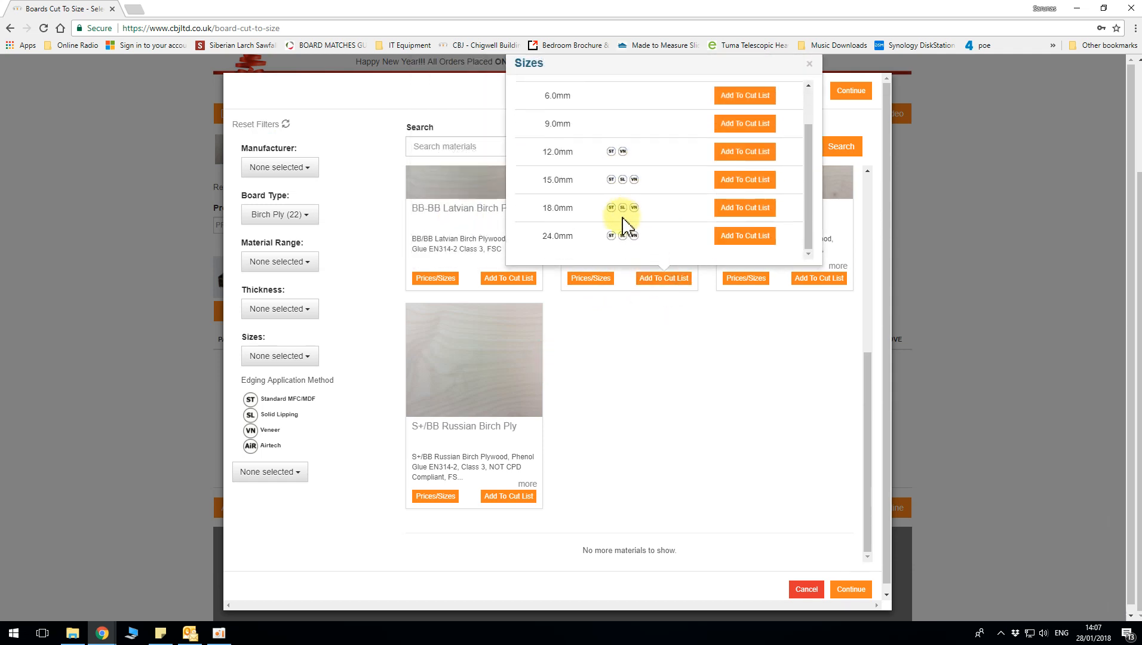
pyautogui.click(746, 209)
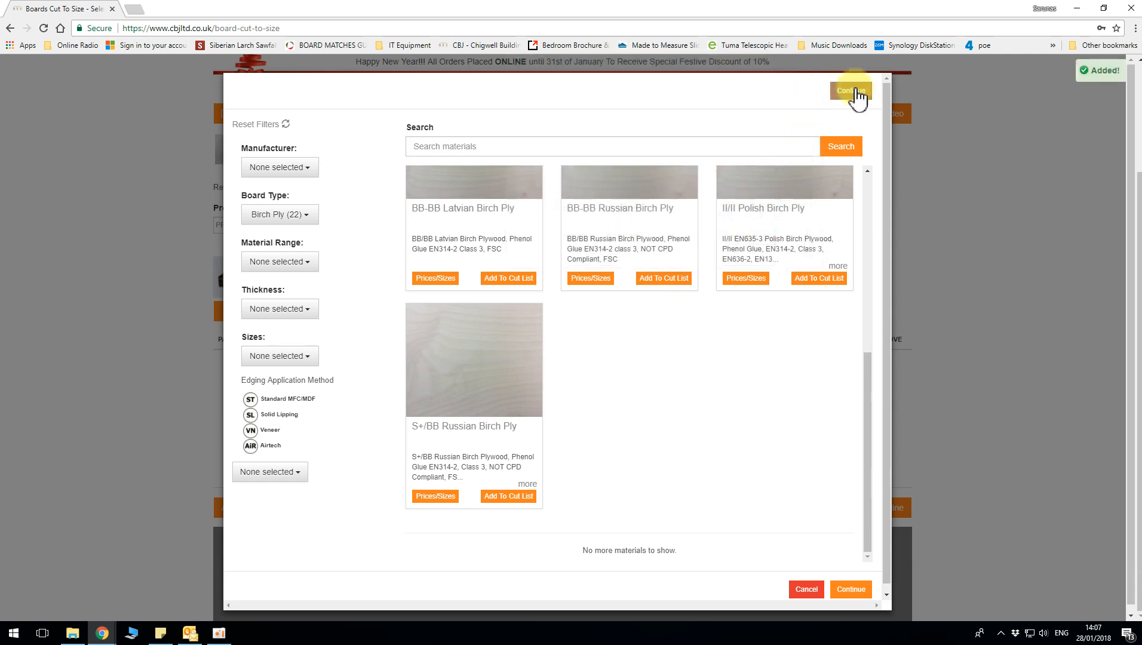
pyautogui.click(855, 95)
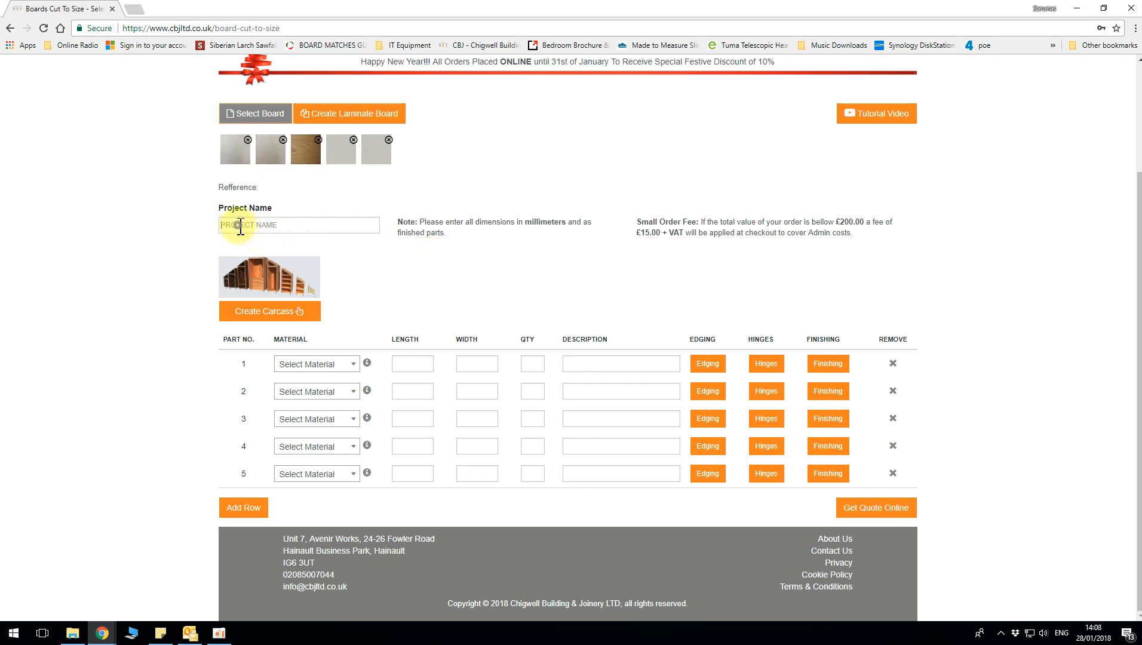
# Name the project WARDROBES CBJ
pyautogui.click(258, 225)
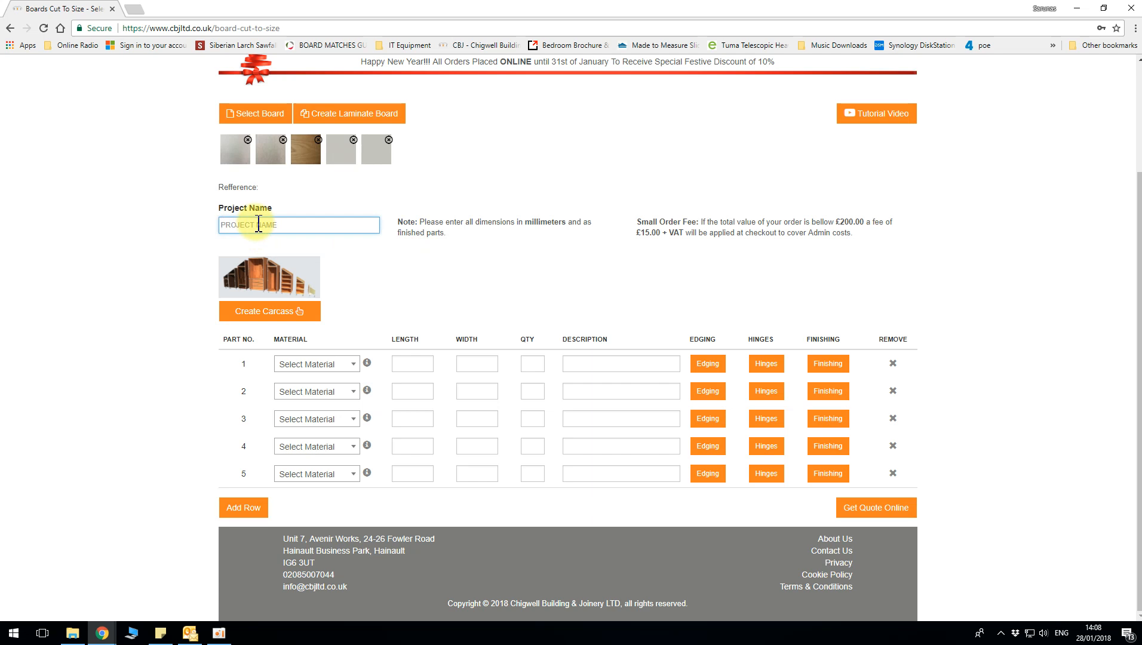
pyautogui.write('WARDROBES')
pyautogui.write('CBJ')
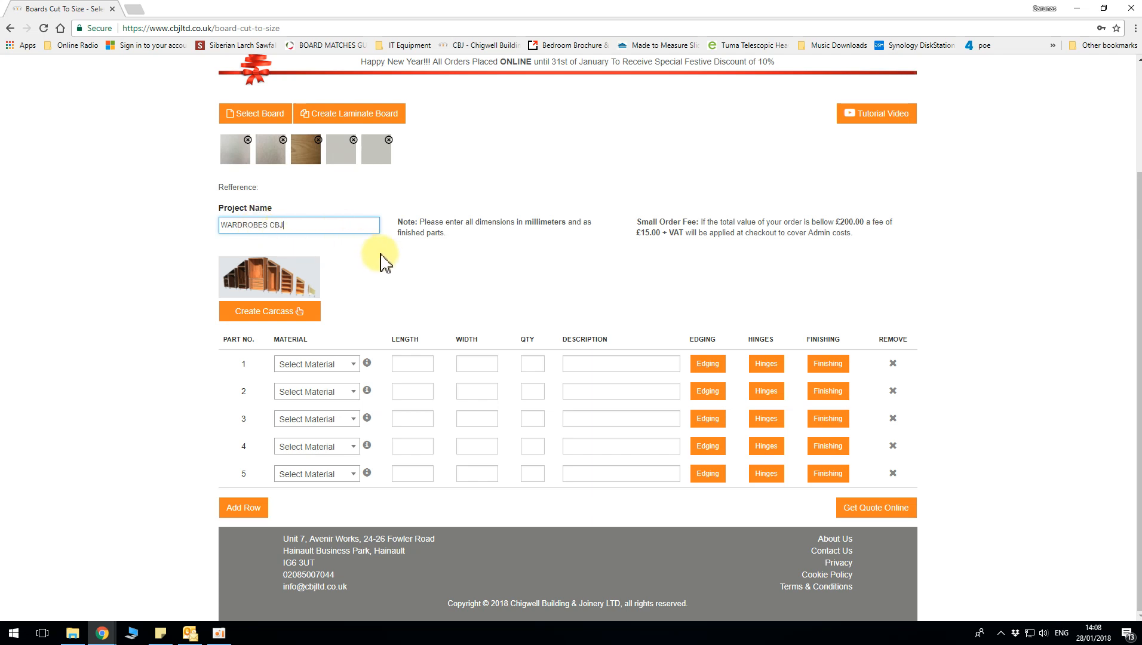
pyautogui.click(317, 366)
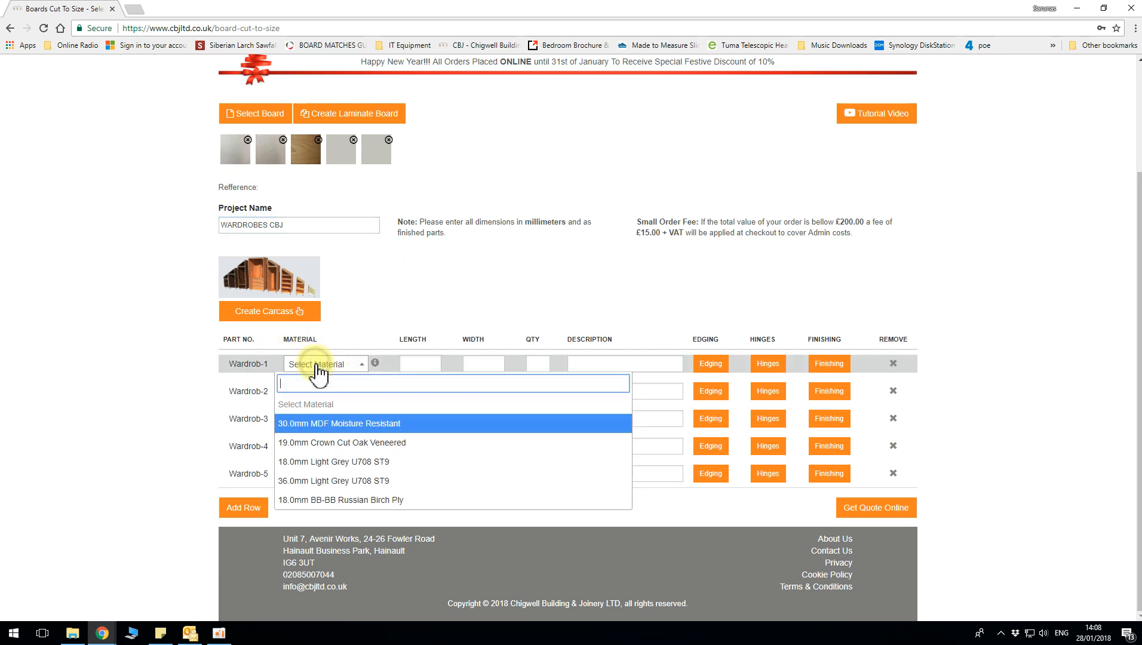
pyautogui.click(381, 271)
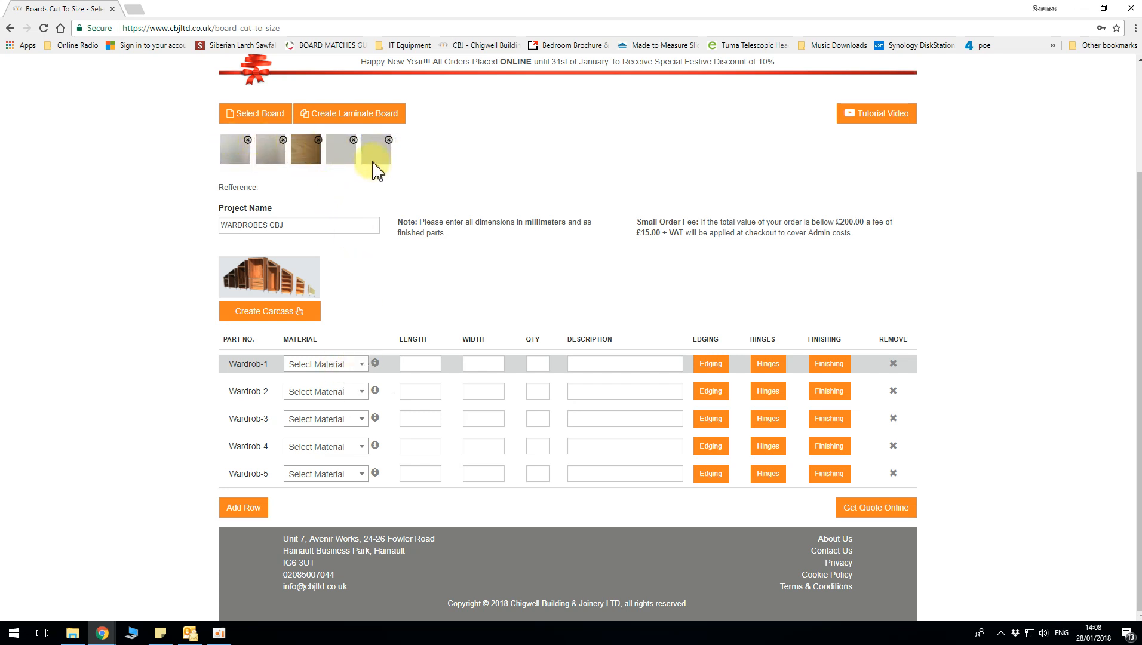
# Set part Wardrob-1 to 30.0mm MDF Moisture Resistant with a length of 1500 mm and a width of 320 mm
pyautogui.click(333, 365)
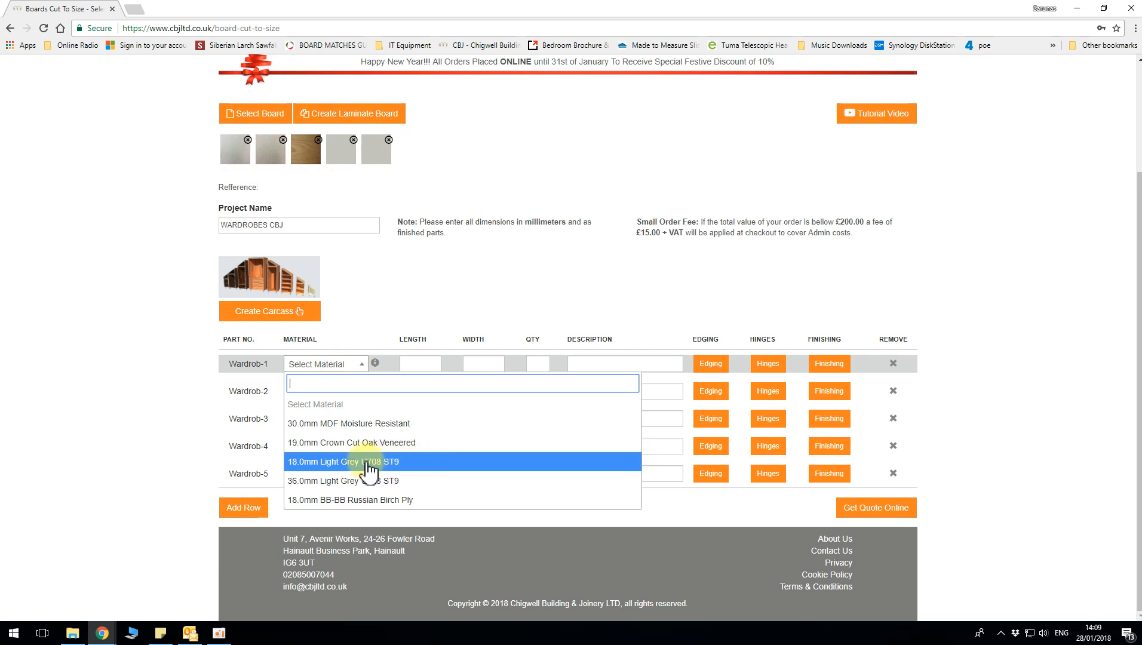
pyautogui.click(353, 424)
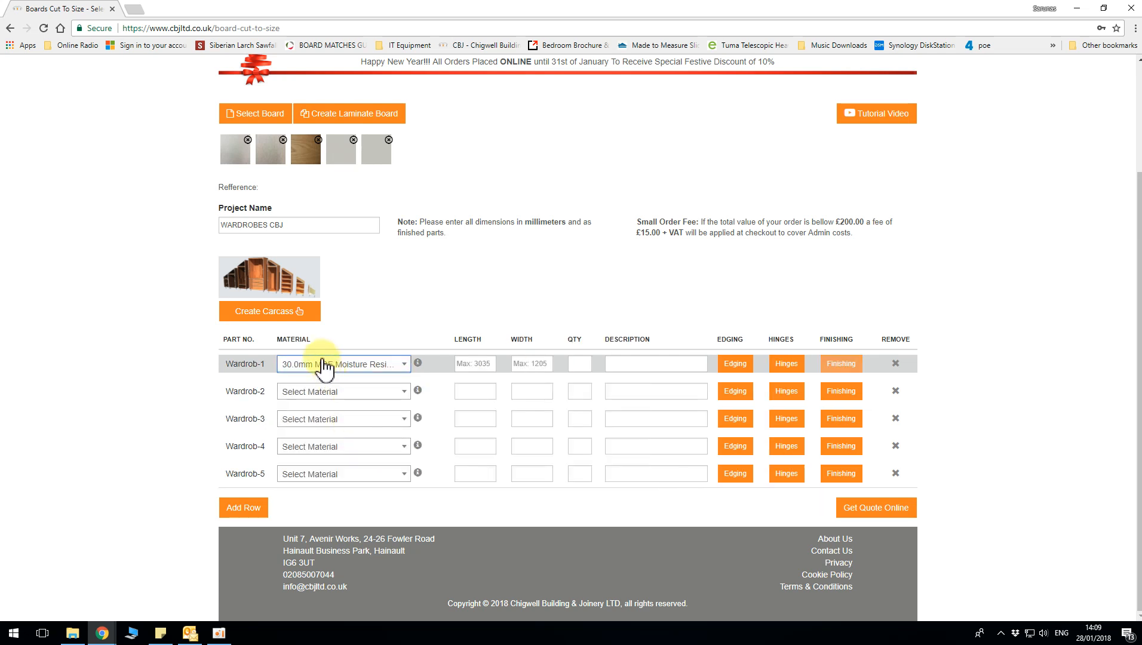
pyautogui.click(469, 364)
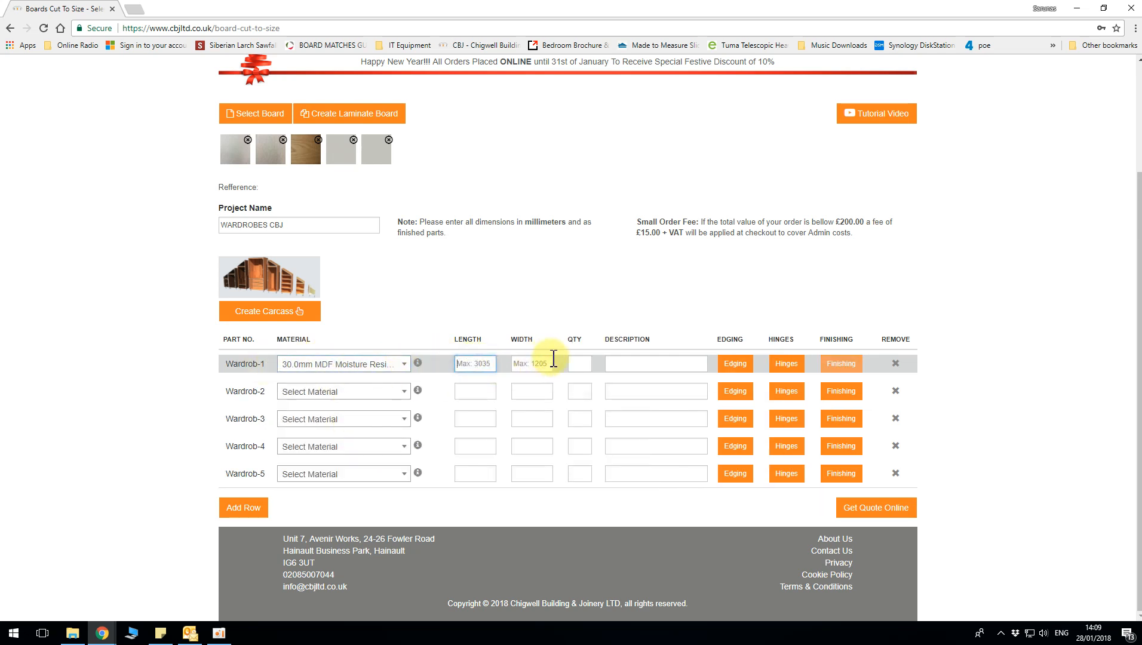
pyautogui.write('1500')
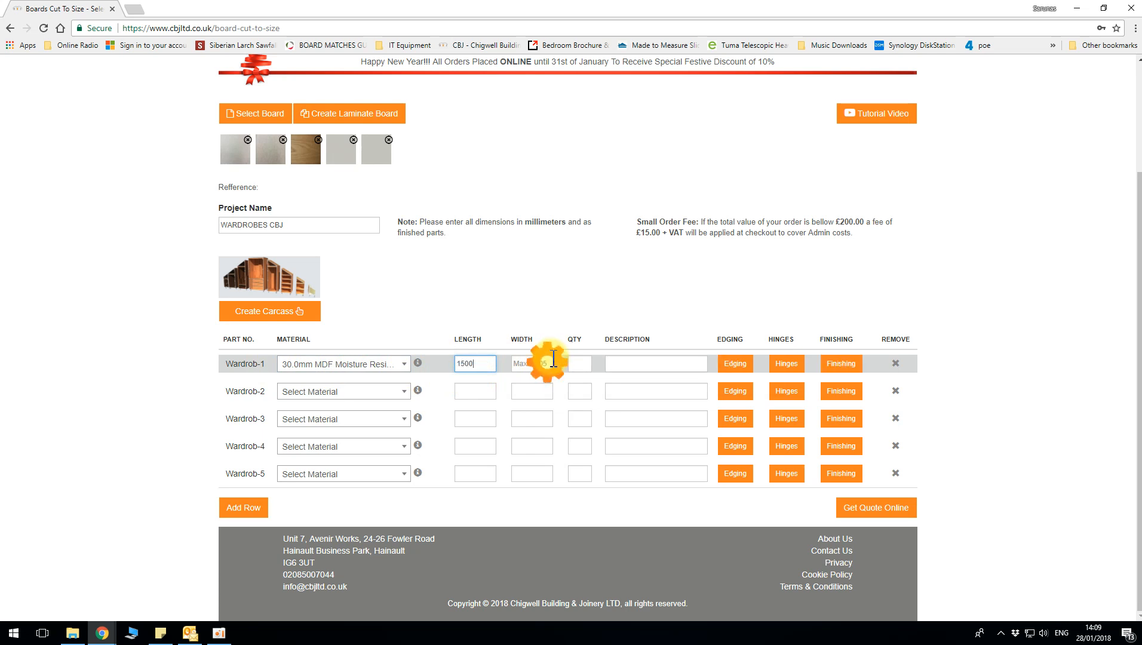
pyautogui.press('Tab')
pyautogui.write('3')
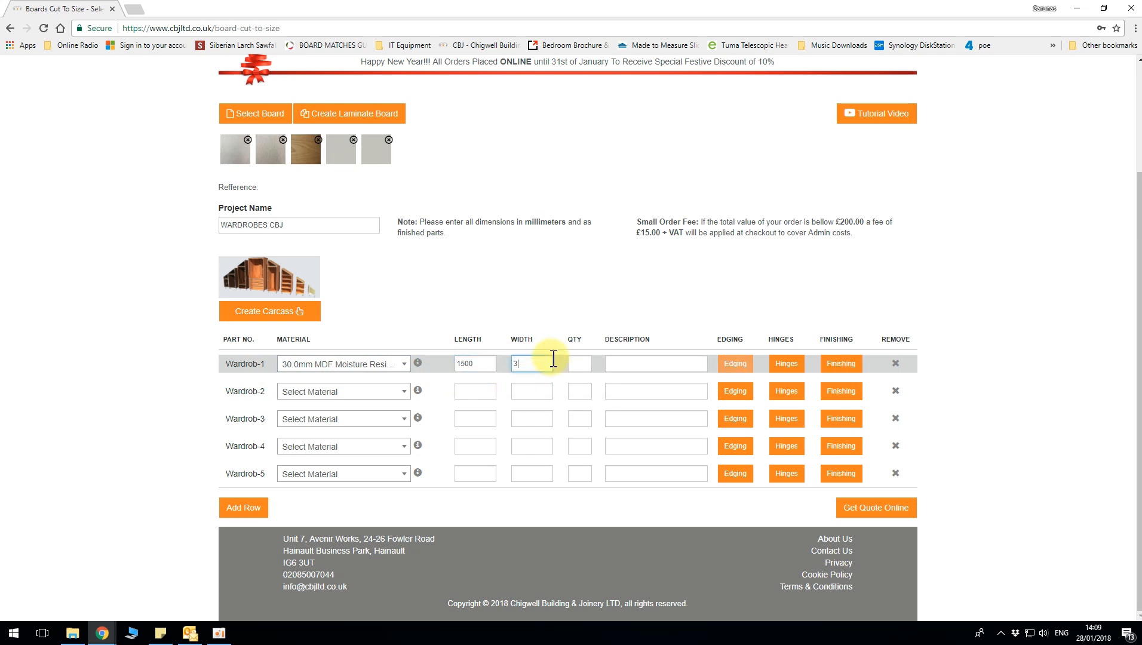
pyautogui.write('20')
# Give part Wardrob-1 a quantity of 4 and the description Floating Shelf
pyautogui.click(580, 363)
pyautogui.write('4')
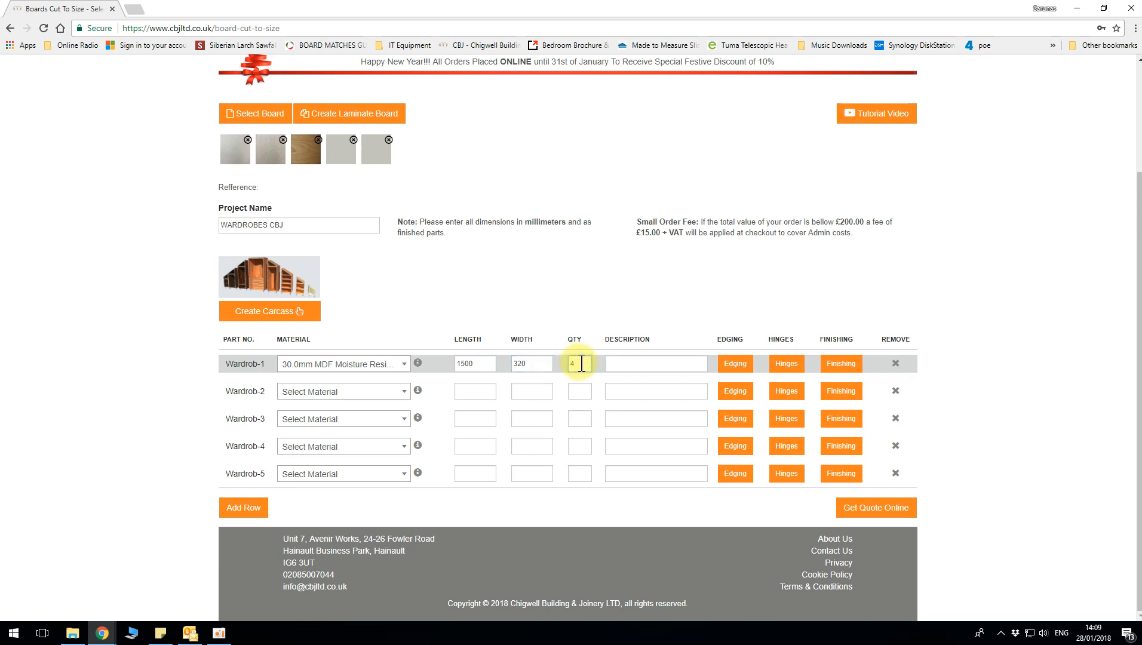
pyautogui.click(627, 362)
pyautogui.write('F')
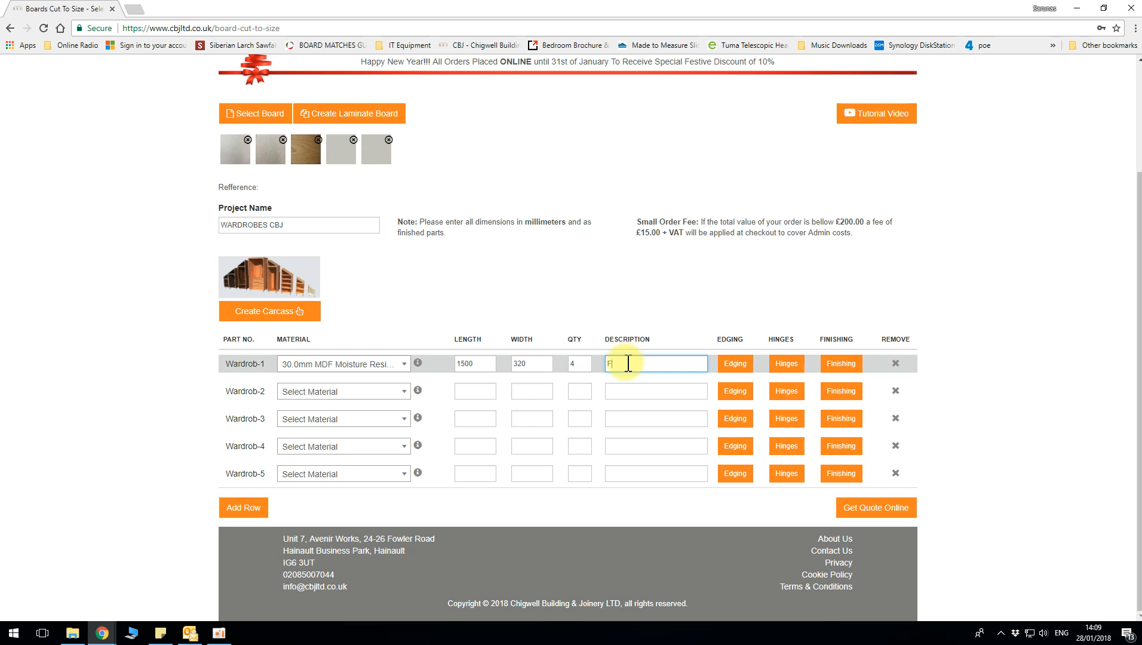
pyautogui.write('loating Shelf')
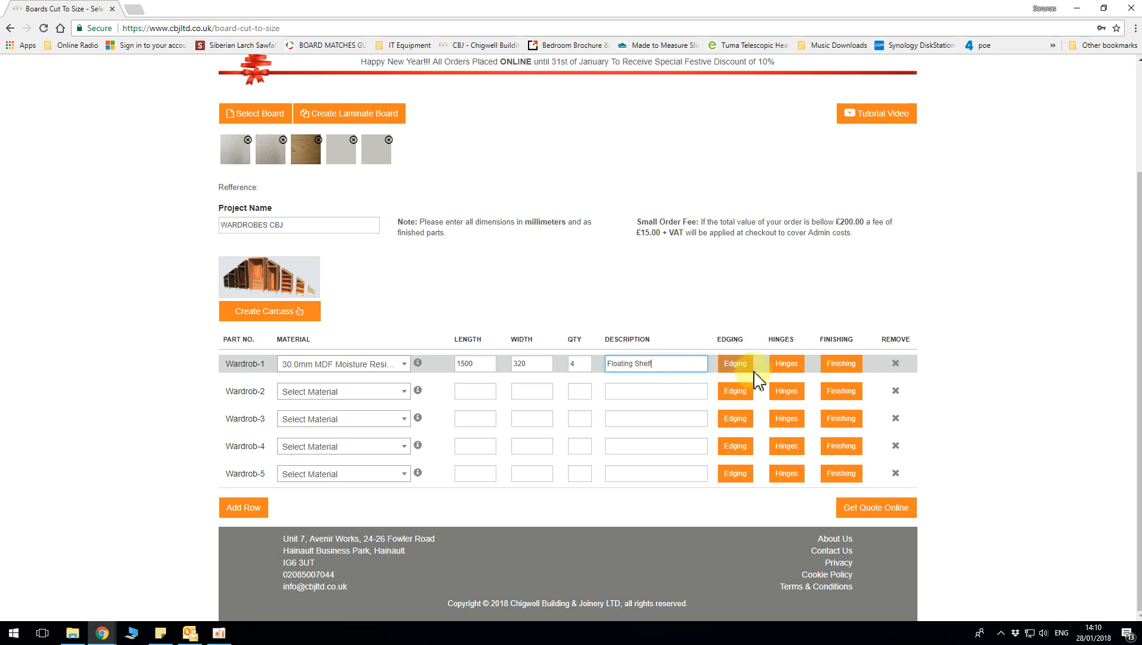
# Set part Wardrob-2 to 19.0mm Crown Cut Oak Veneered with a length of 2780 mm and a width of 650 mm
pyautogui.click(358, 392)
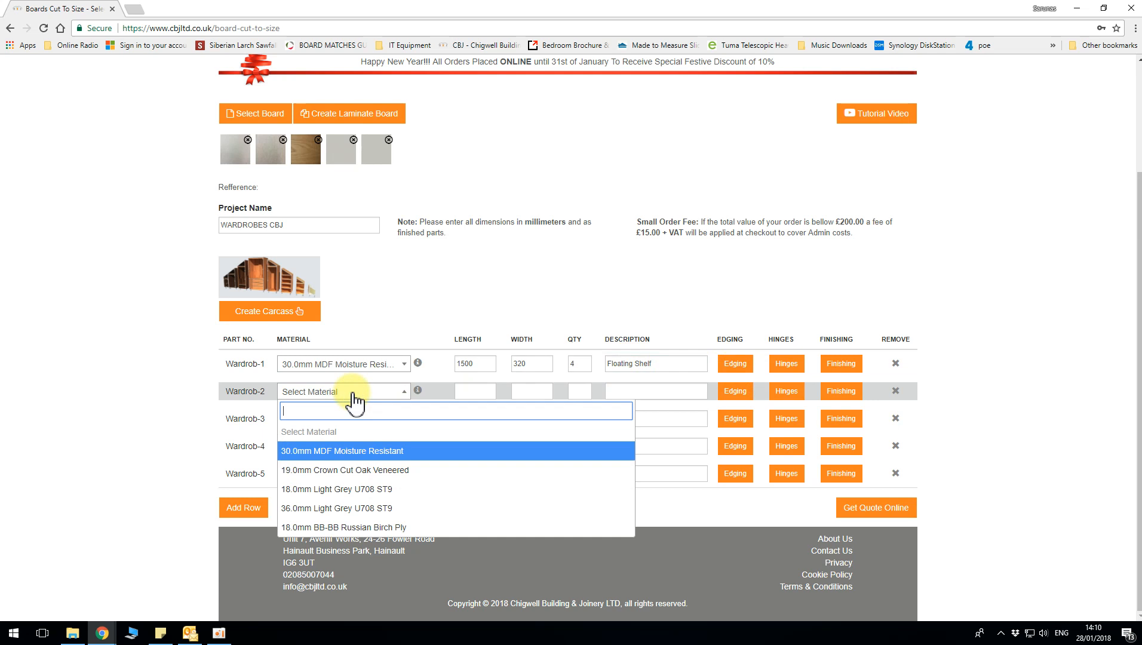
pyautogui.click(347, 470)
pyautogui.click(475, 391)
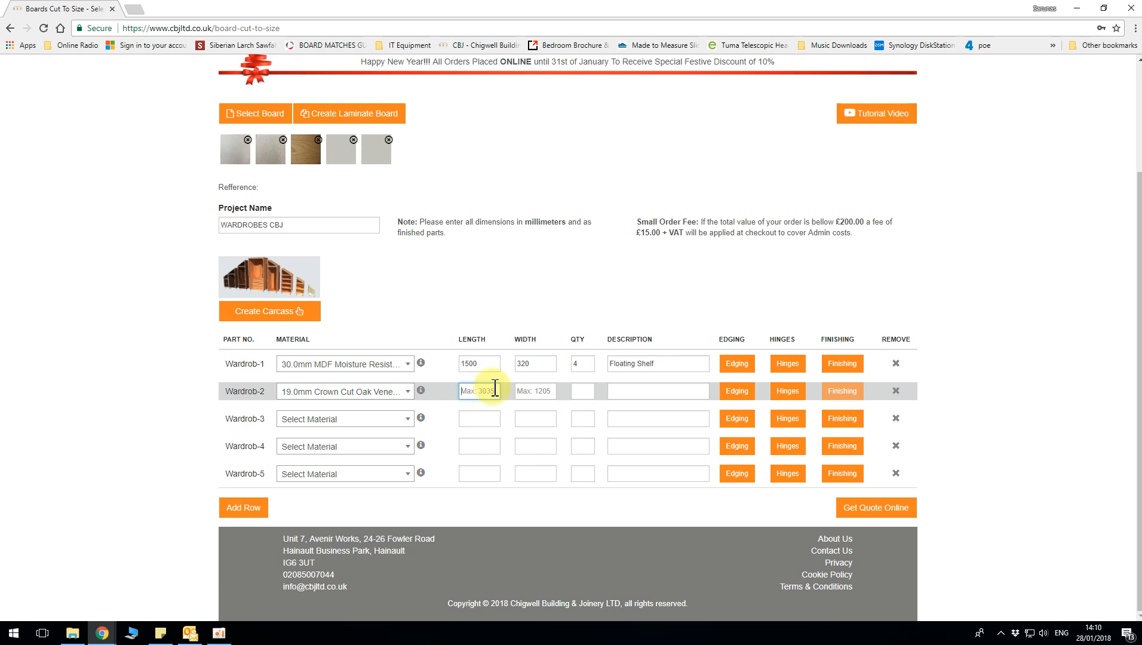
pyautogui.write('2780')
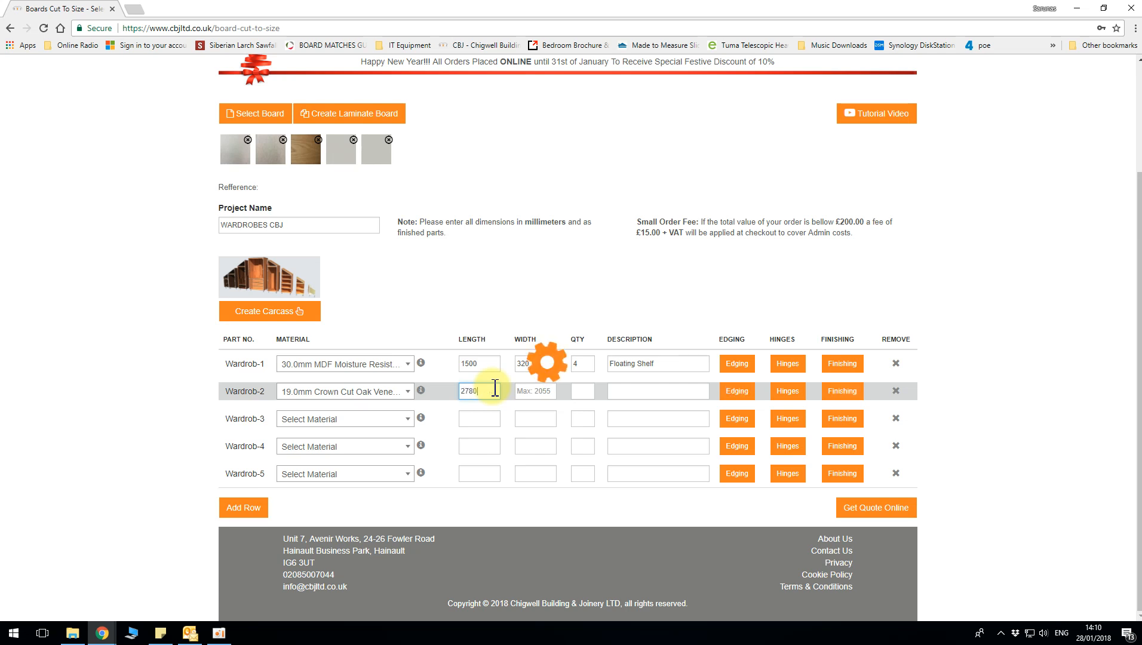
pyautogui.press('Tab')
pyautogui.write('650')
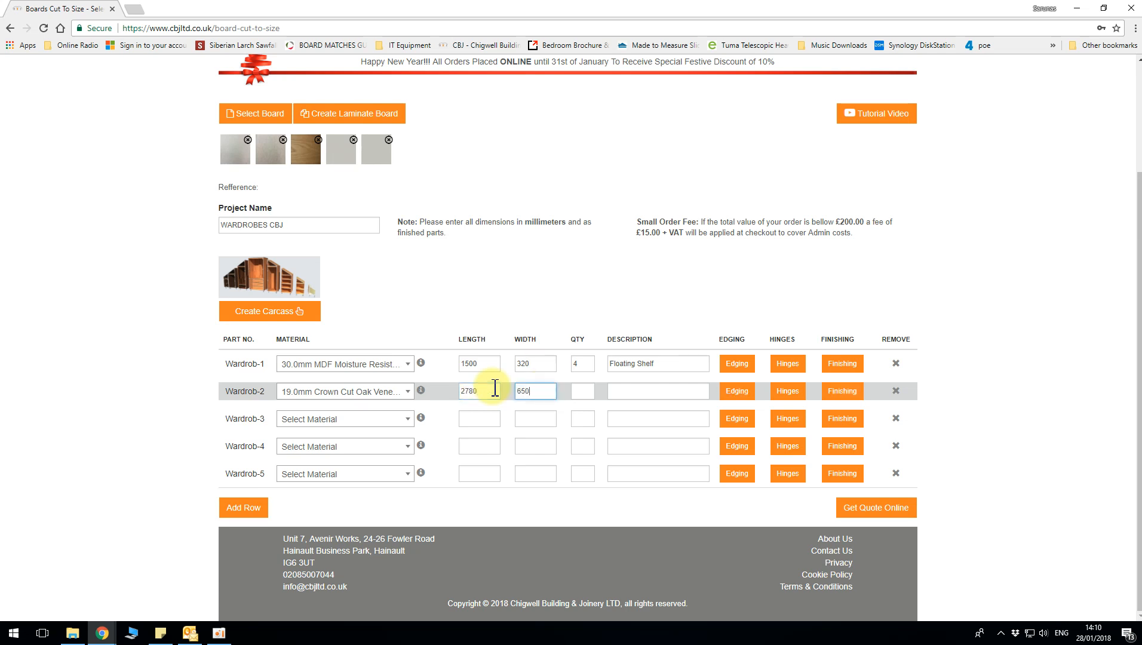
# Give part Wardrob-2 a quantity of 1 and the description Side Panel
pyautogui.press('Tab')
pyautogui.write('1')
pyautogui.click(624, 390)
pyautogui.write('Side Panel')
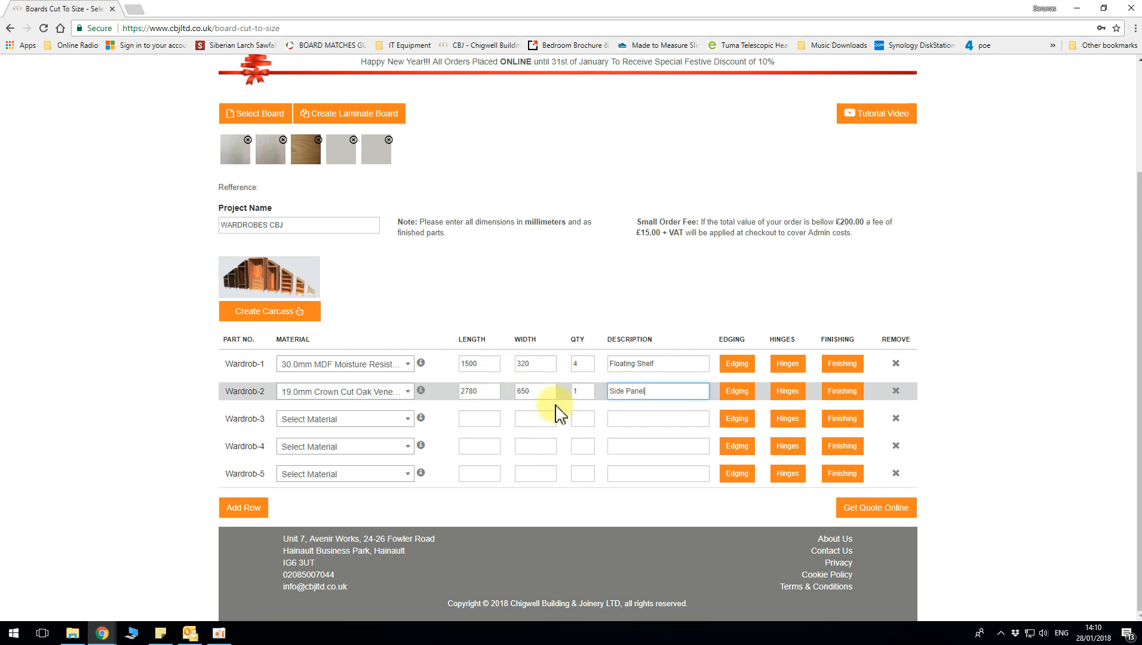
# Set part Wardrob-3 to 18.0mm Light Grey U708 ST9 with a length of 2750 mm and a width of 700 mm
pyautogui.click(353, 419)
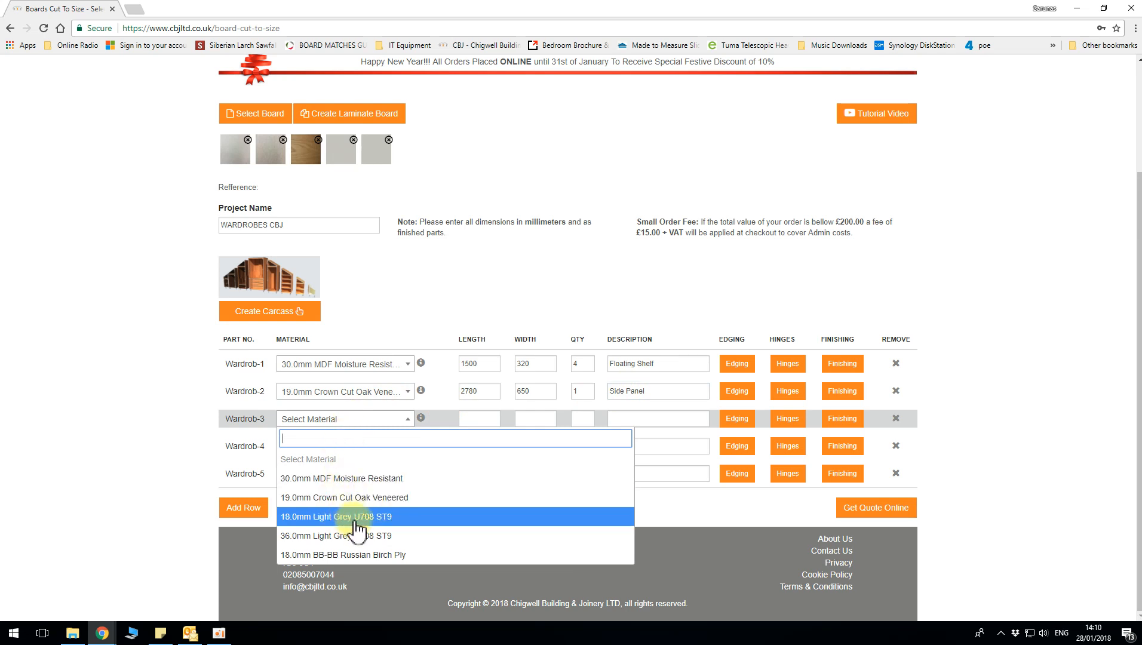
pyautogui.click(382, 517)
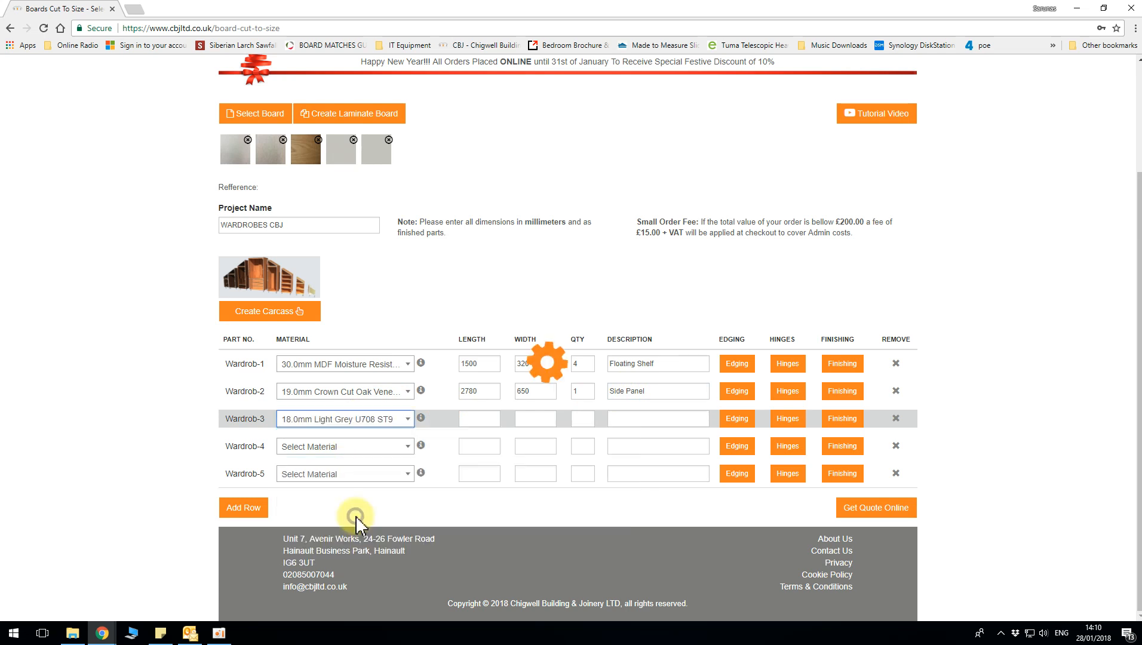
pyautogui.click(486, 419)
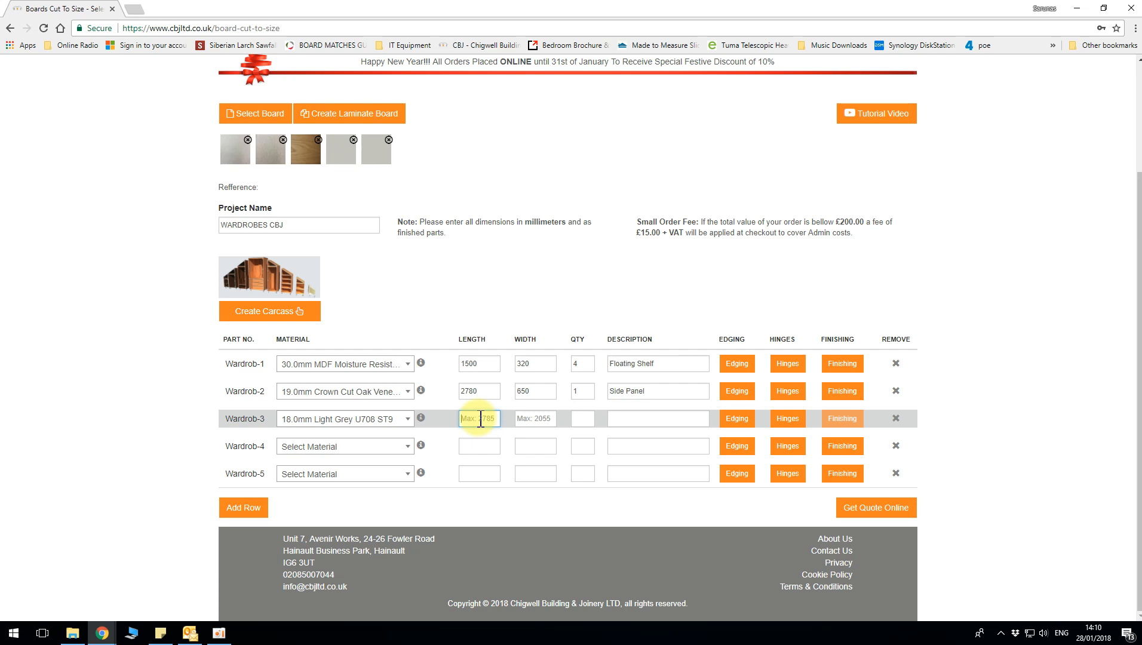
pyautogui.write('2750')
pyautogui.press('Tab')
pyautogui.write('70')
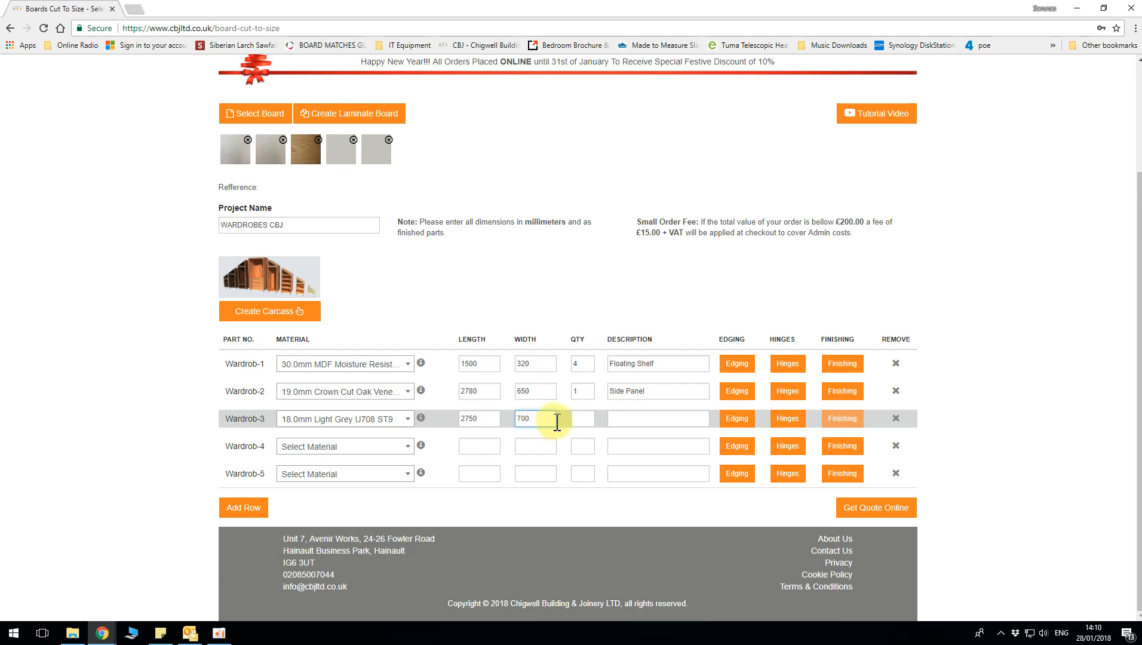
# Give part Wardrob-3 a quantity of 2 and the description Desk Top
pyautogui.click(584, 419)
pyautogui.write('2')
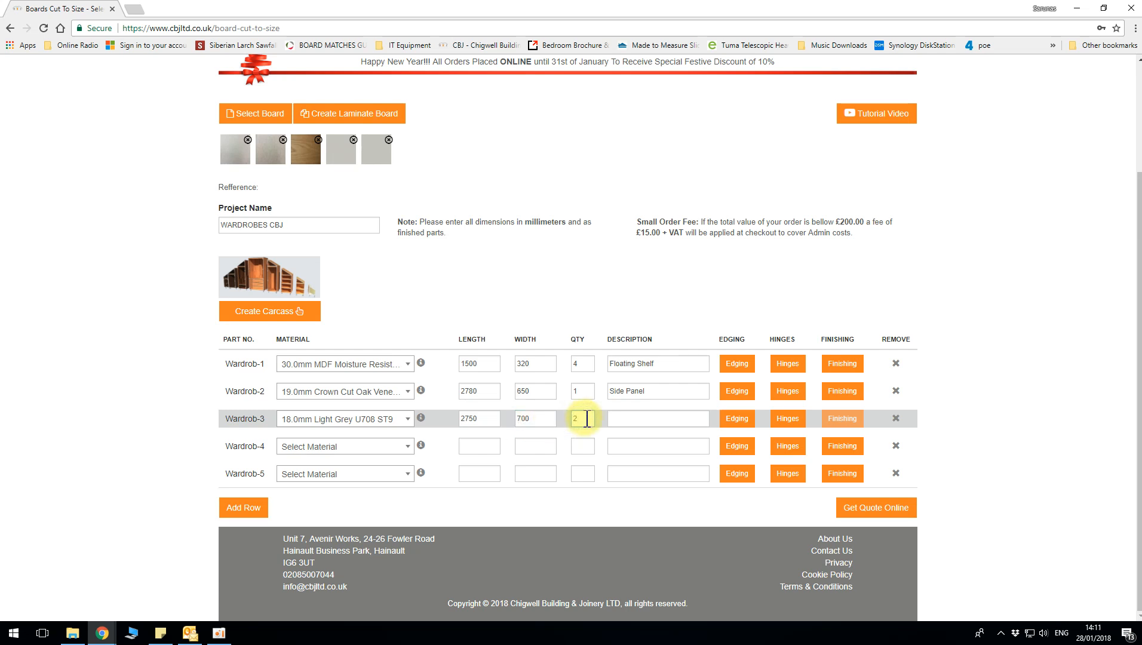
pyautogui.click(626, 419)
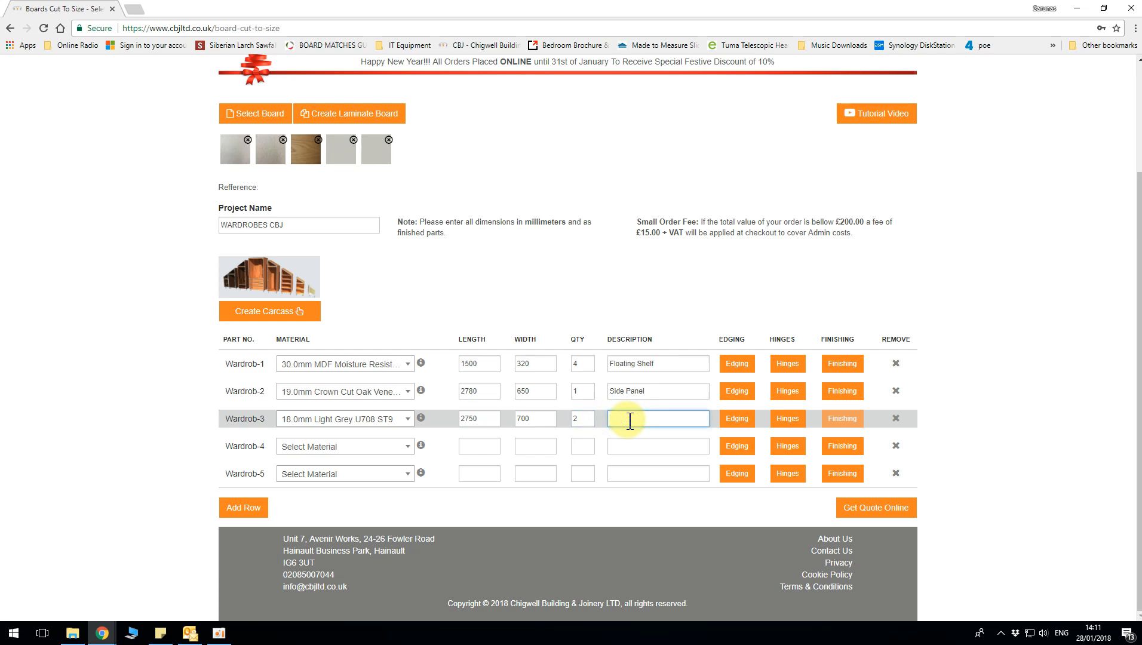
pyautogui.write('Desk Top')
# Set part Wardrob-4 to 36.0mm Light Grey U708 ST9 with a length of 2750 mm and a width of 700 mm
pyautogui.click(369, 449)
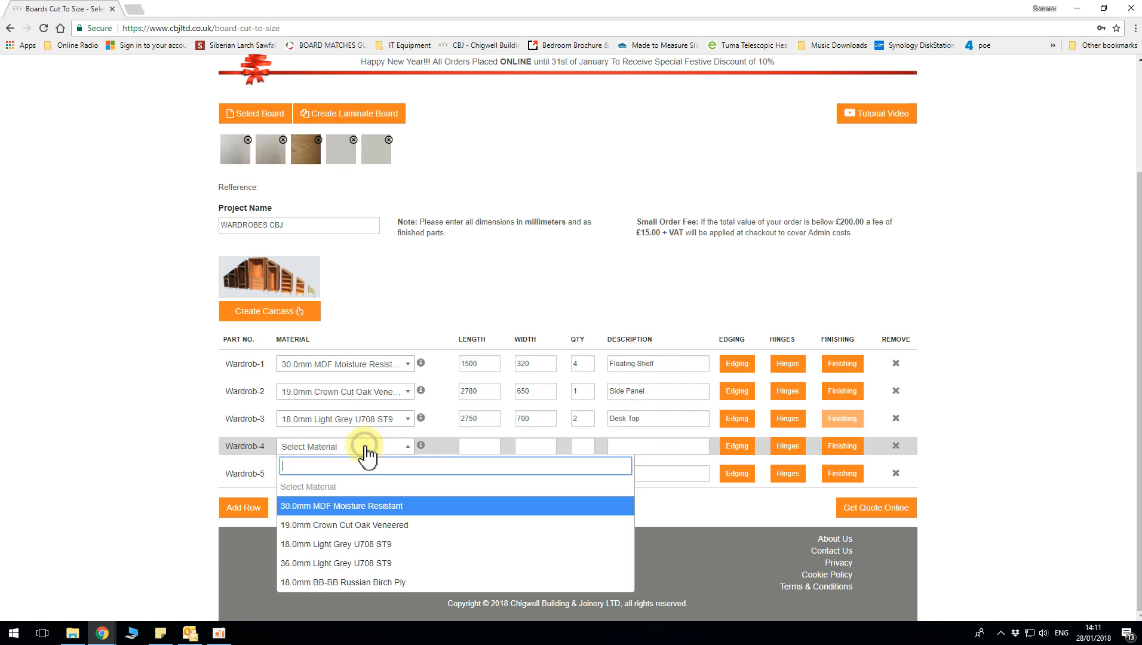
pyautogui.click(365, 564)
pyautogui.click(480, 446)
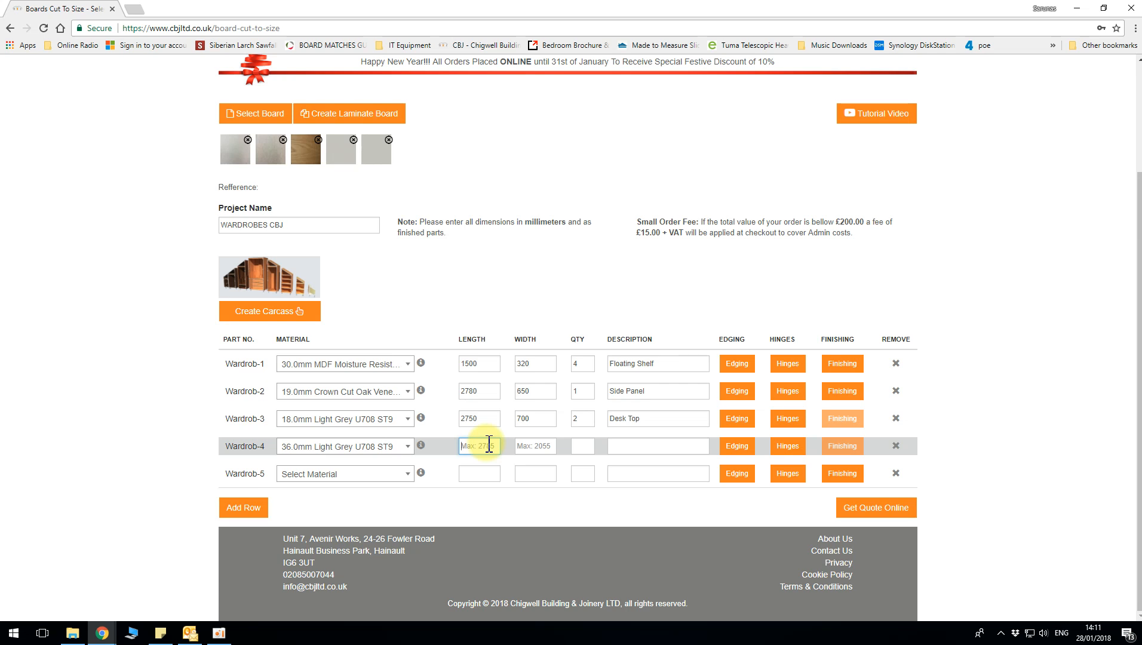
pyautogui.write('2750')
pyautogui.press('Tab')
pyautogui.write('700')
# Give part Wardrob-4 a quantity of 2 and the description Desk Top Alternative
pyautogui.press('Tab')
pyautogui.write('2')
pyautogui.press('Tab')
pyautogui.write('Desk')
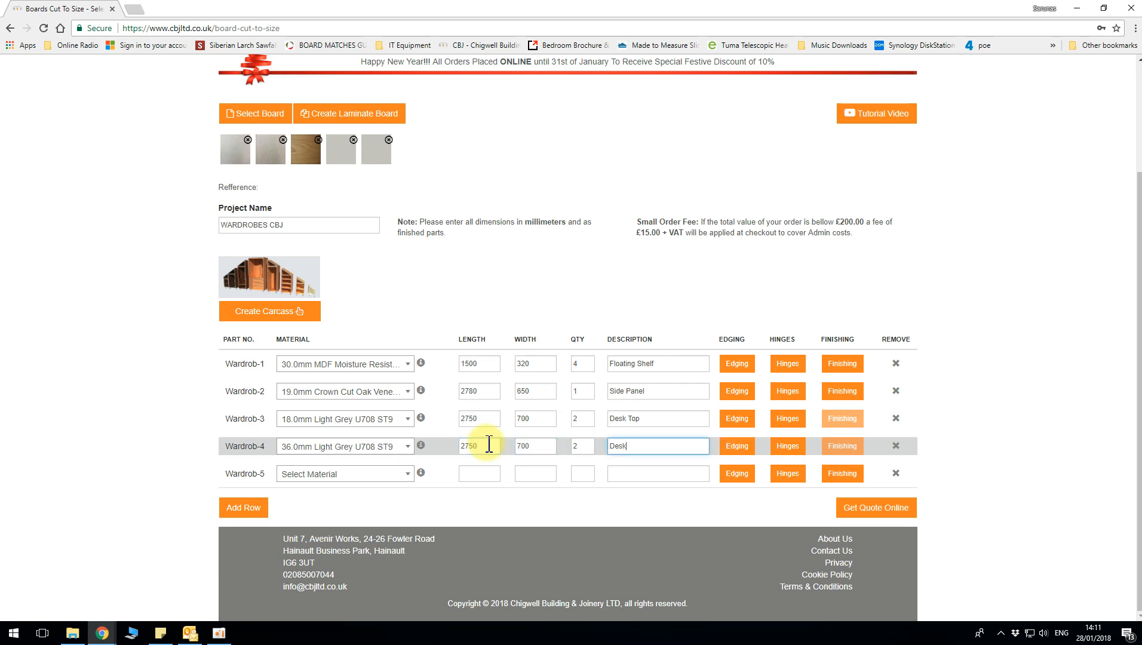
pyautogui.write(' Top Alternative')
# Set part Wardrob-5 to 18.0mm BB-BB Russian Birch Ply with a length of 2400 mm and a width of 574 mm
pyautogui.click(370, 478)
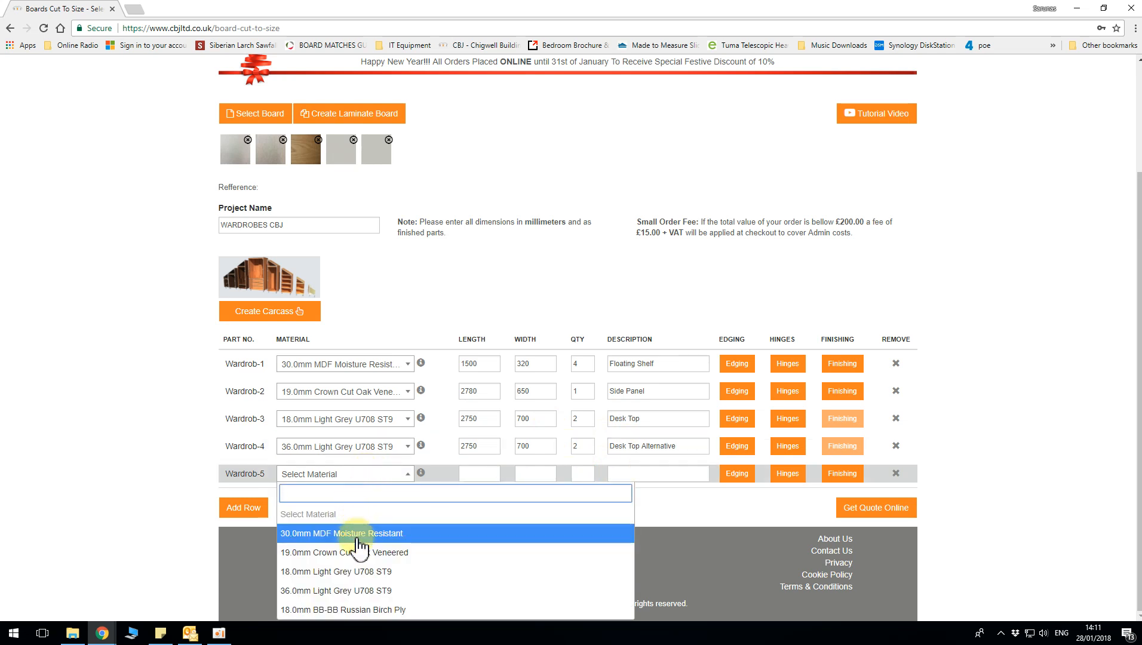
pyautogui.click(371, 609)
pyautogui.click(475, 472)
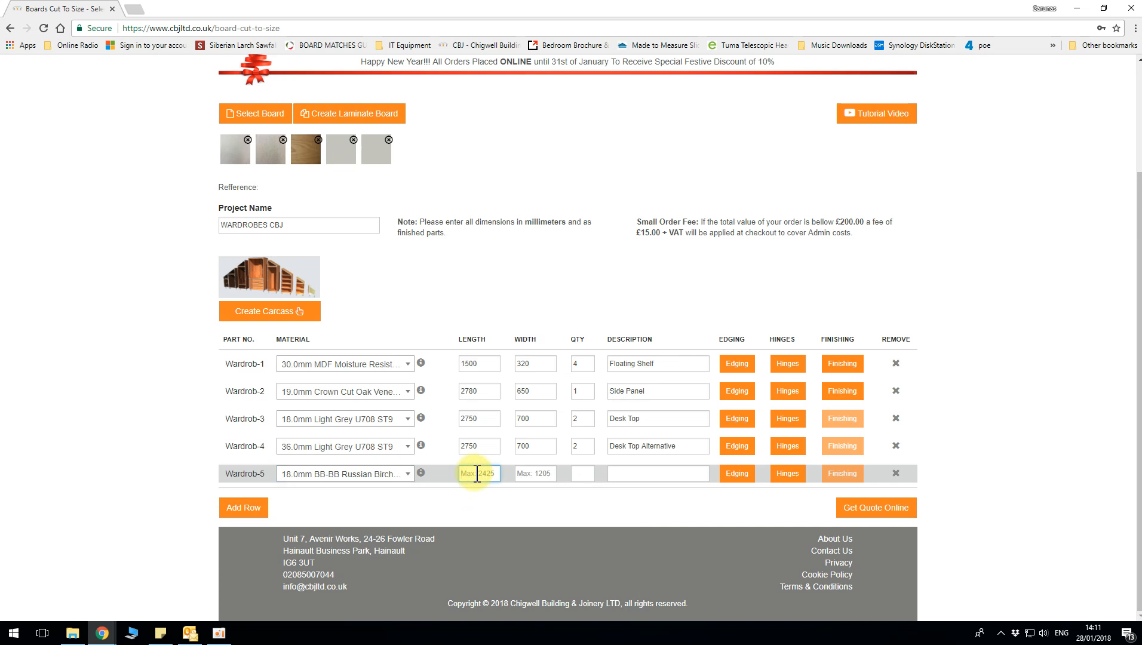
pyautogui.write('2400')
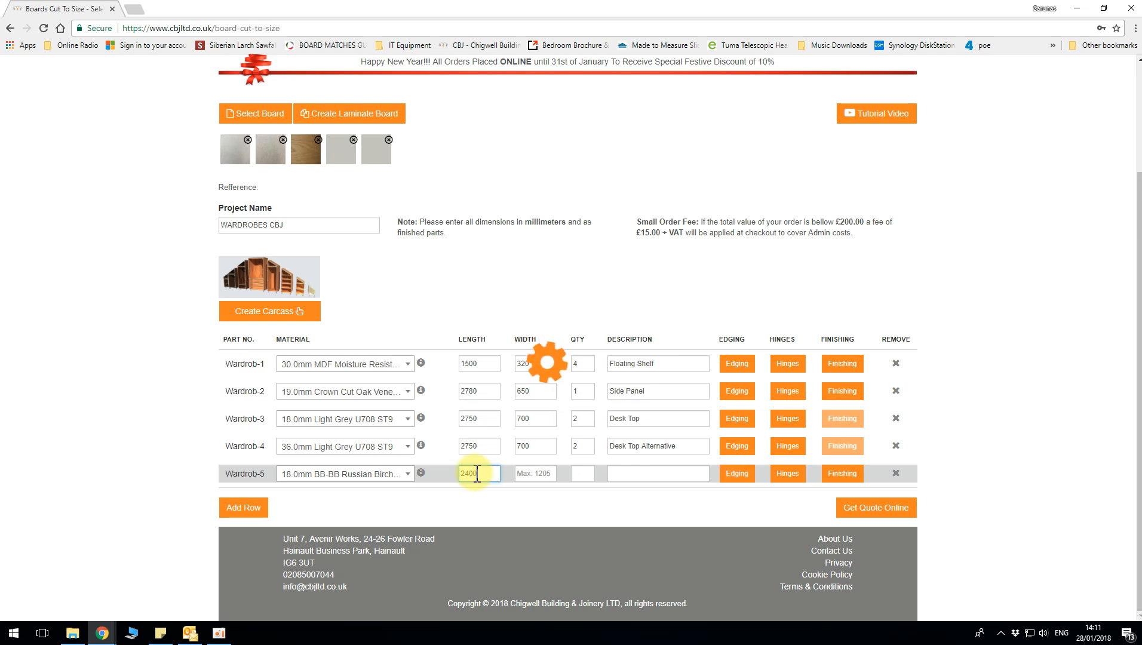
pyautogui.press('Tab')
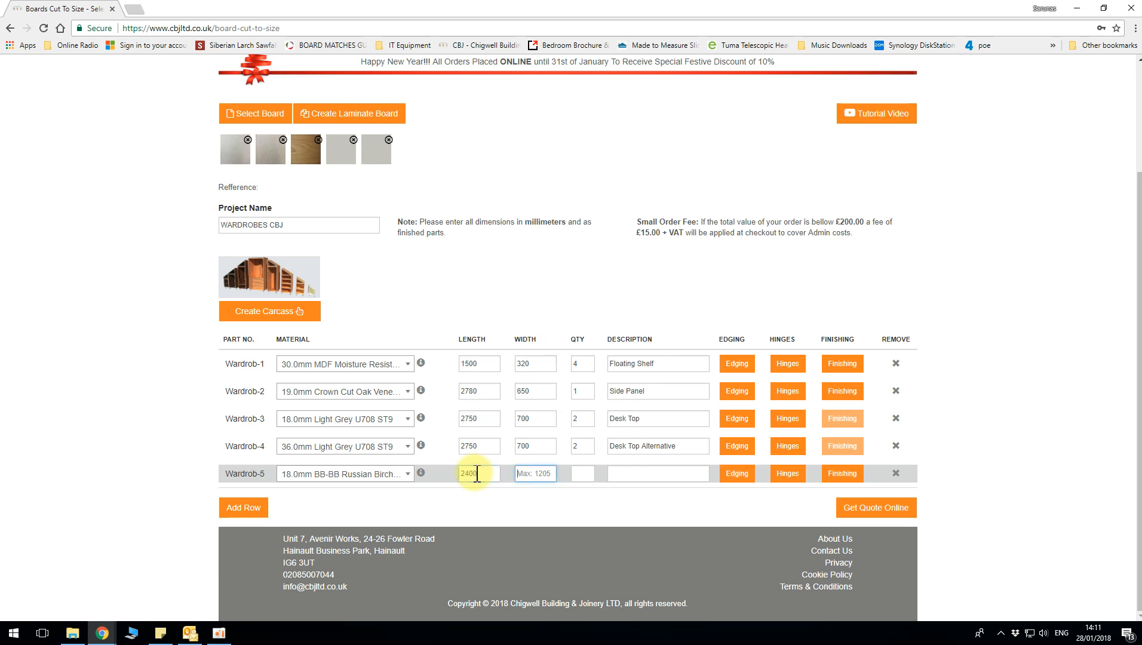
pyautogui.write('574')
# Give part Wardrob-5 a quantity of 2 and the description Cabinet Doors
pyautogui.click(582, 473)
pyautogui.write('2')
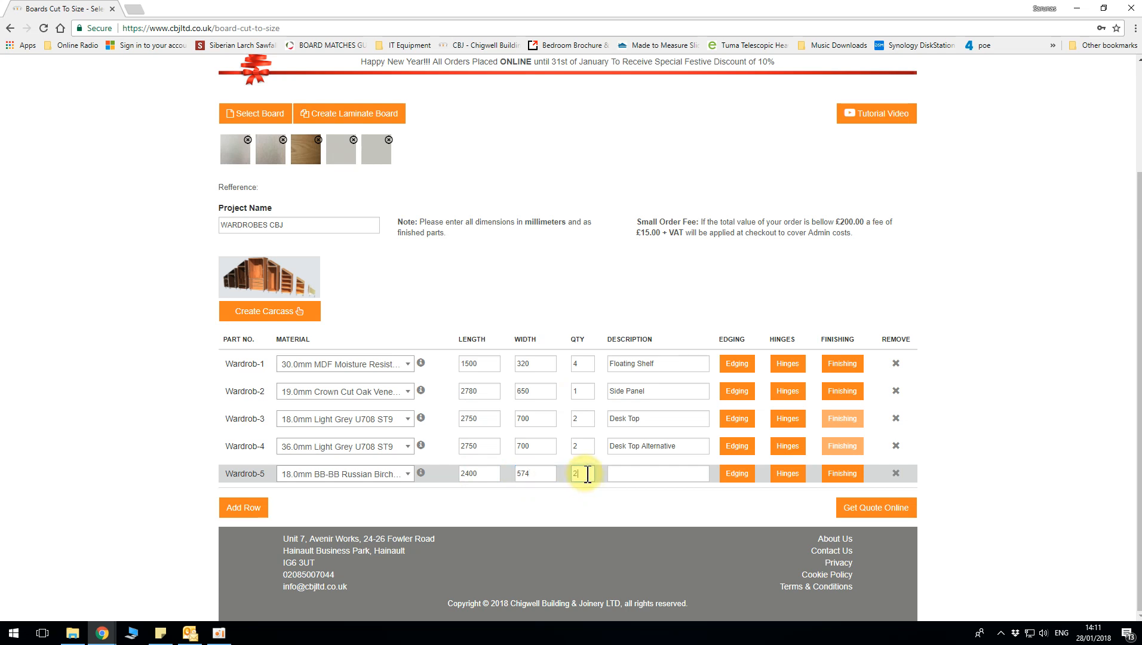
pyautogui.click(663, 473)
pyautogui.write('Cabinet Doors')
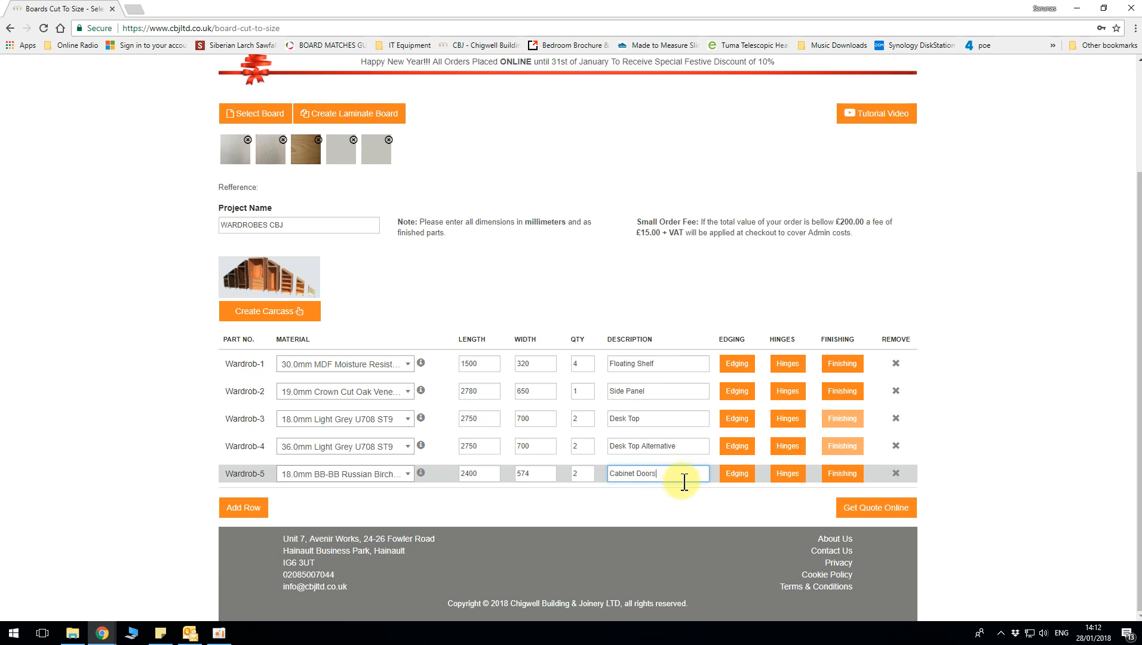